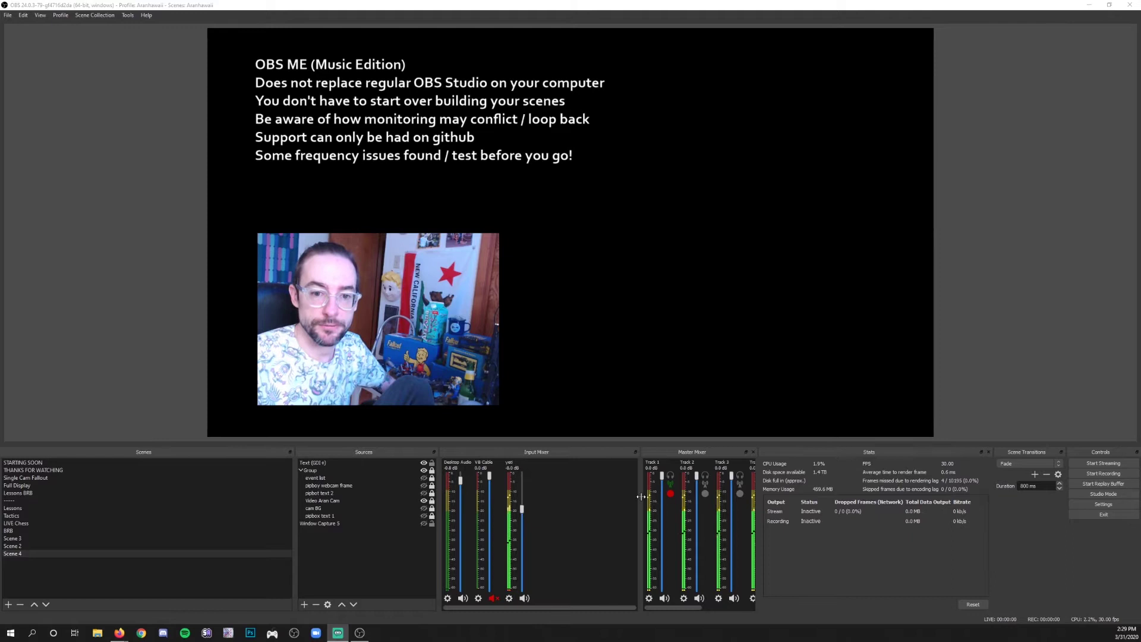
Drag the mixer splitter left to reveal Tracks 1–6, then browse the Scene Collection menu
drag(640, 497, 558, 494)
click(83, 16)
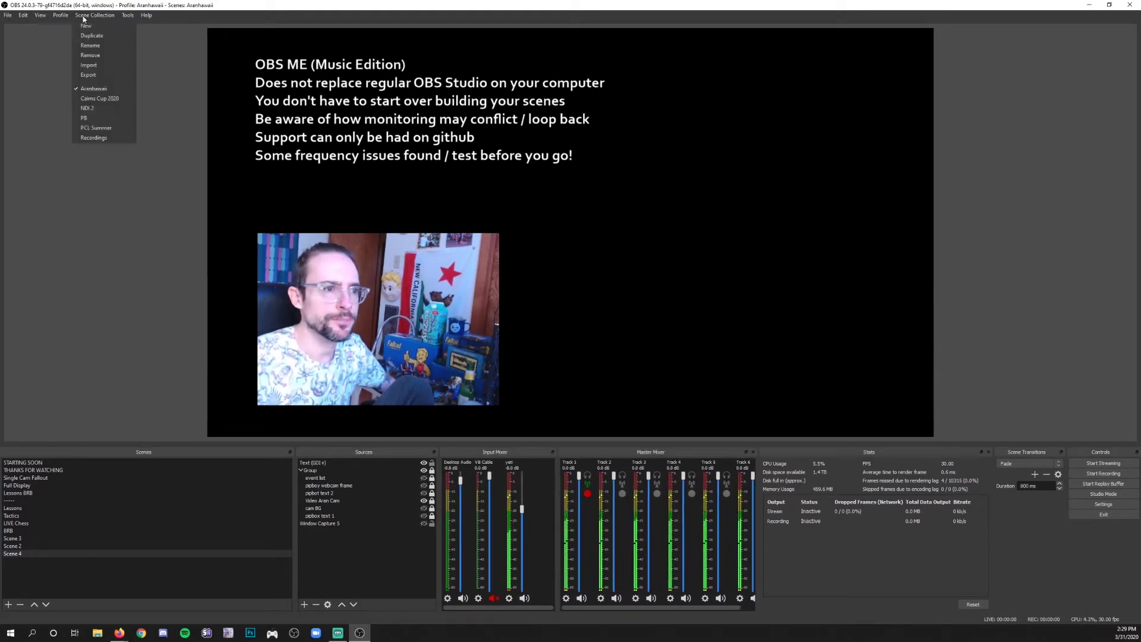
mouse_move(47, 41)
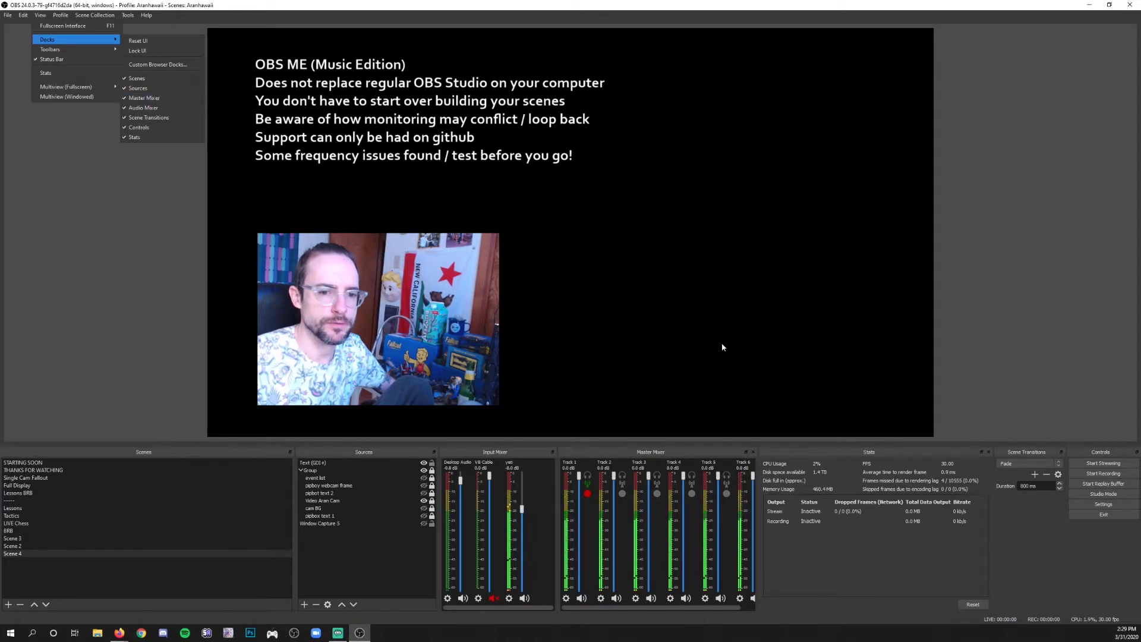
Narrow the Scenes and Sources panels, widen the Master Mixer, and review Advanced Audio Properties
click(294, 479)
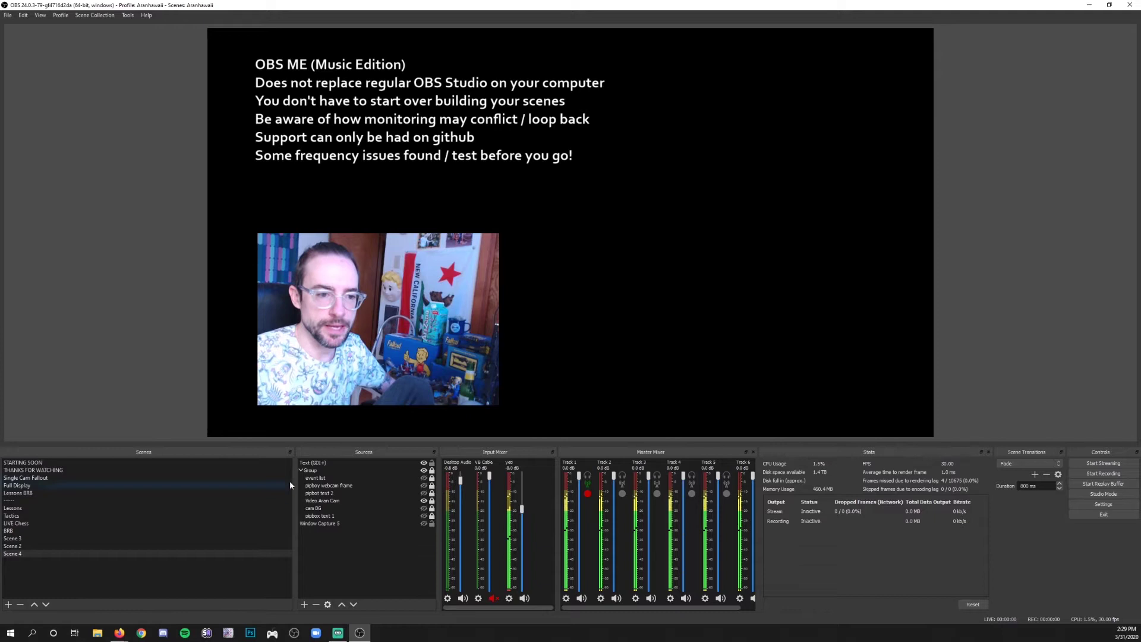
drag(292, 480, 187, 480)
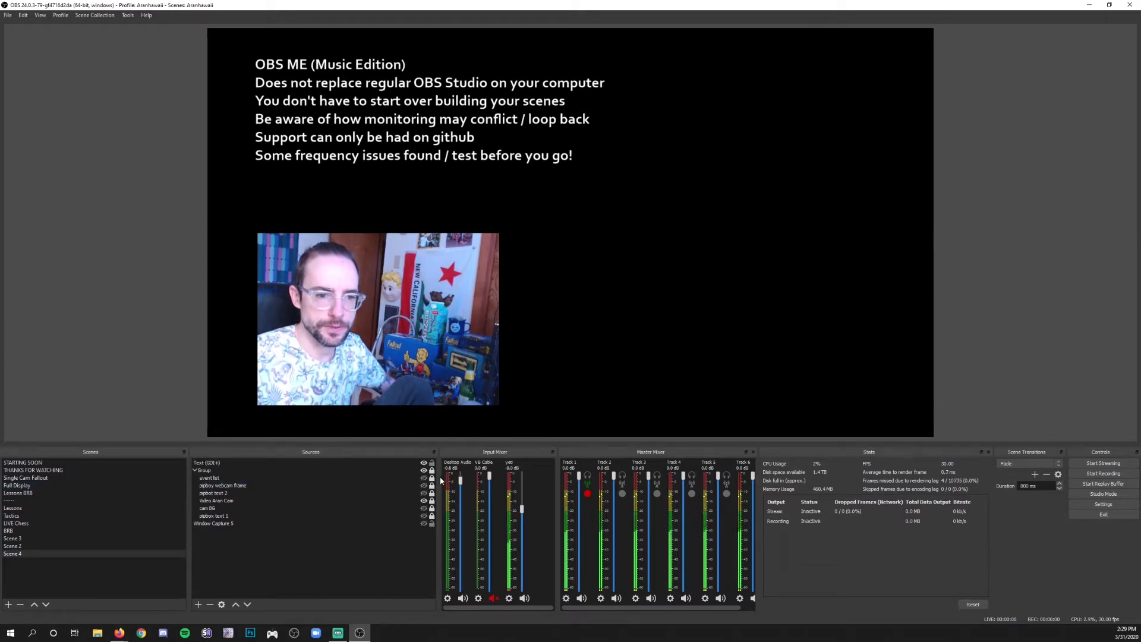
drag(439, 483, 244, 485)
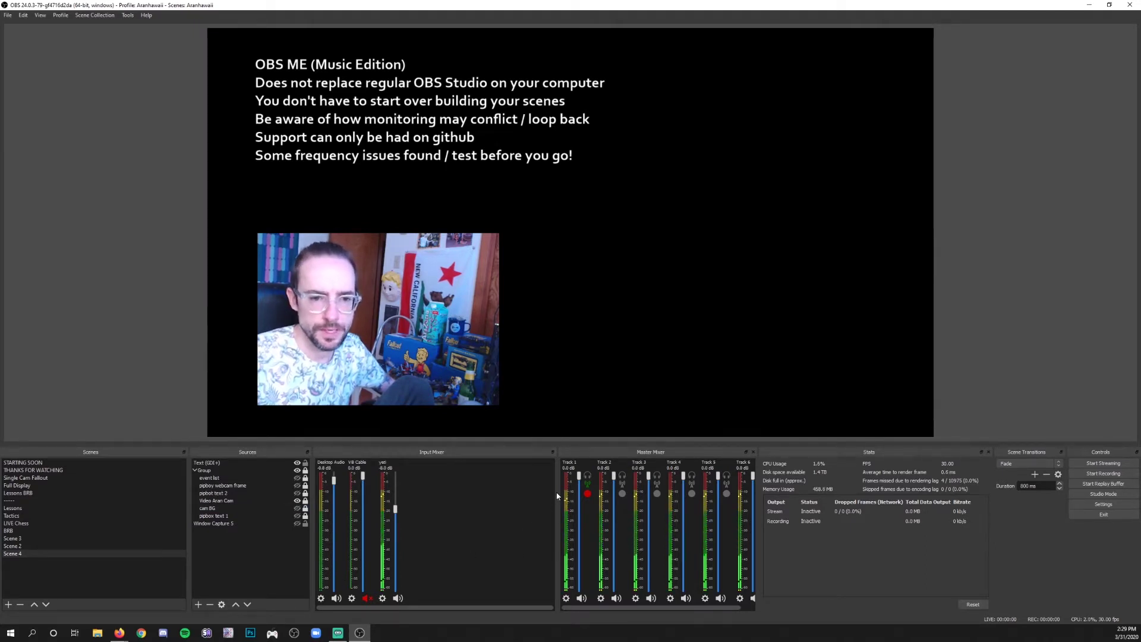
drag(557, 495, 521, 490)
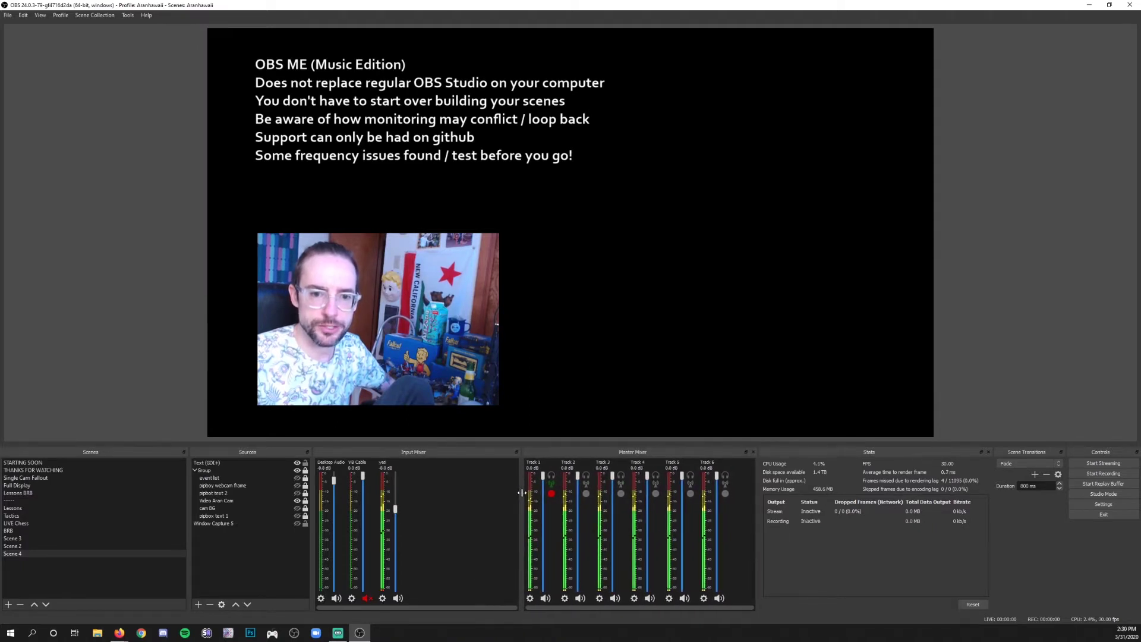
click(718, 497)
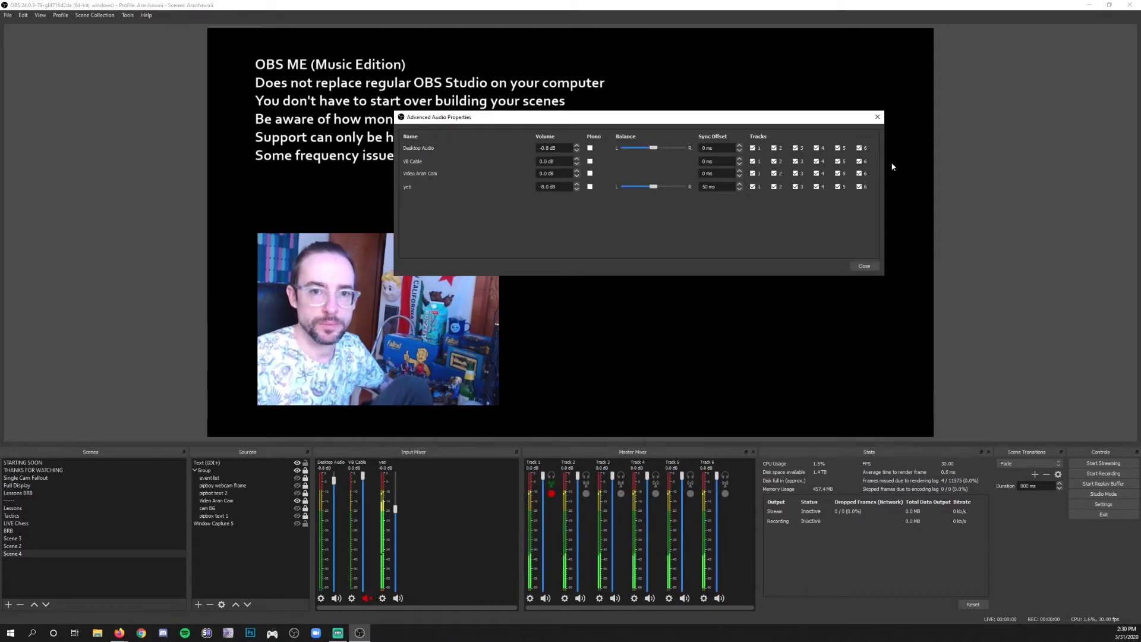
click(878, 119)
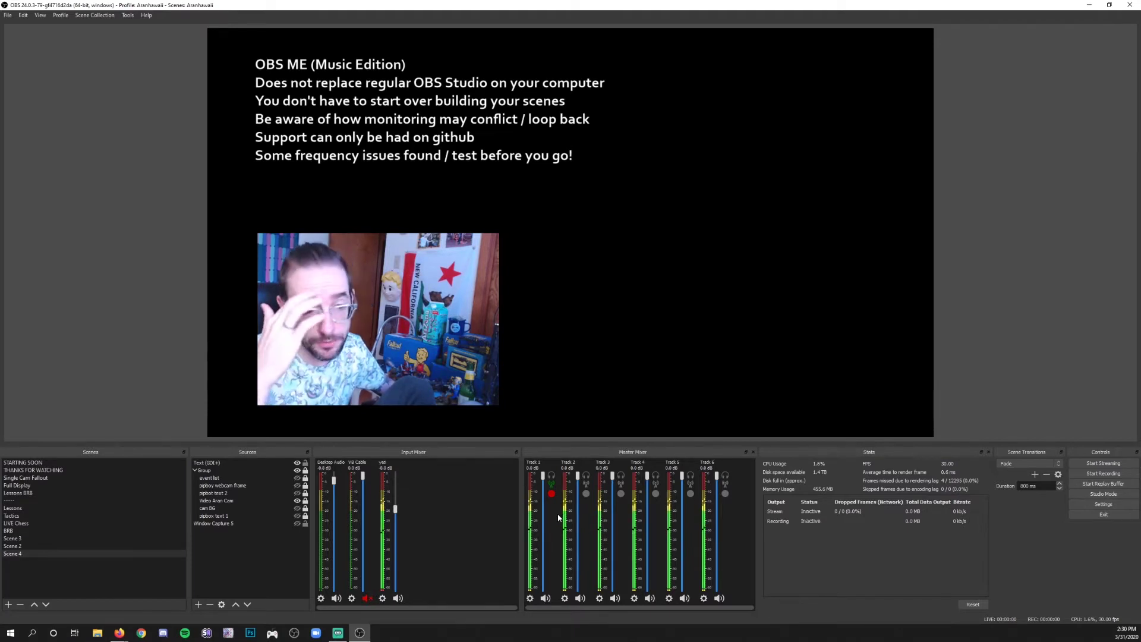
Mute output Tracks 2, 3, 4, 5 and 6 in the master mixer
click(580, 598)
click(615, 599)
click(650, 599)
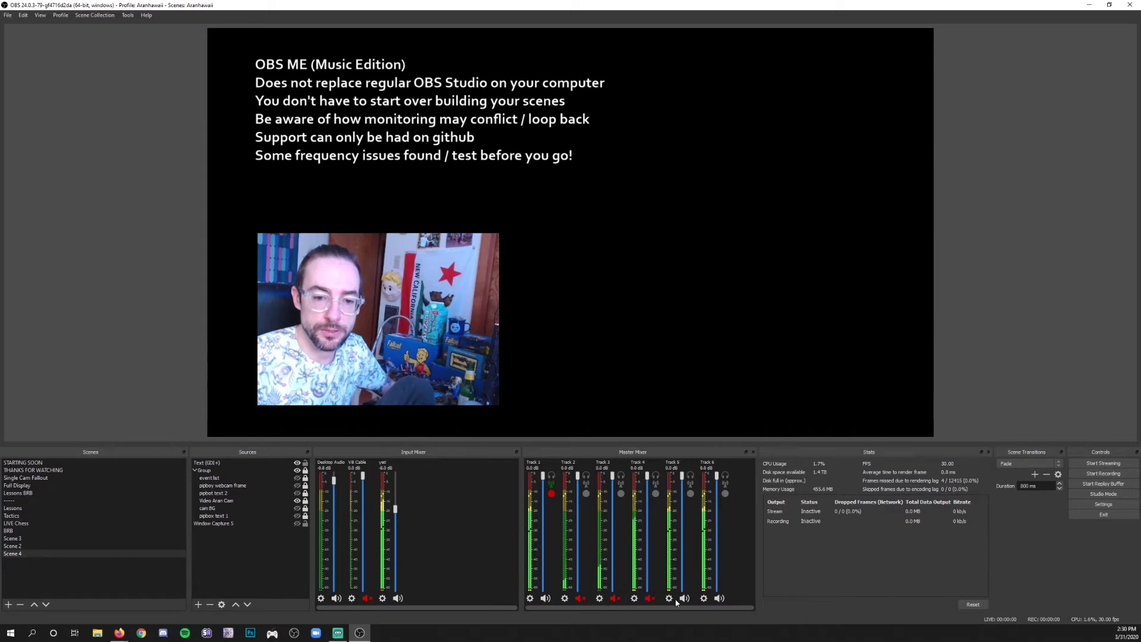
click(685, 599)
click(720, 598)
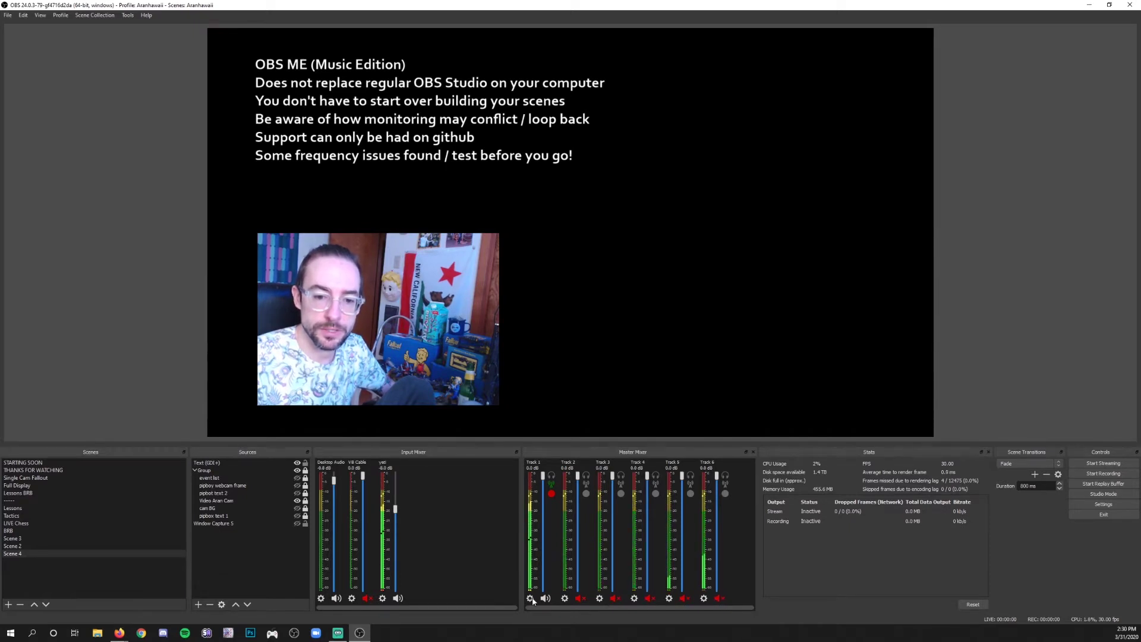
Hide Tracks 2–6 so only Track 1 remains, then widen the input mixer and sources panel
click(565, 599)
click(579, 545)
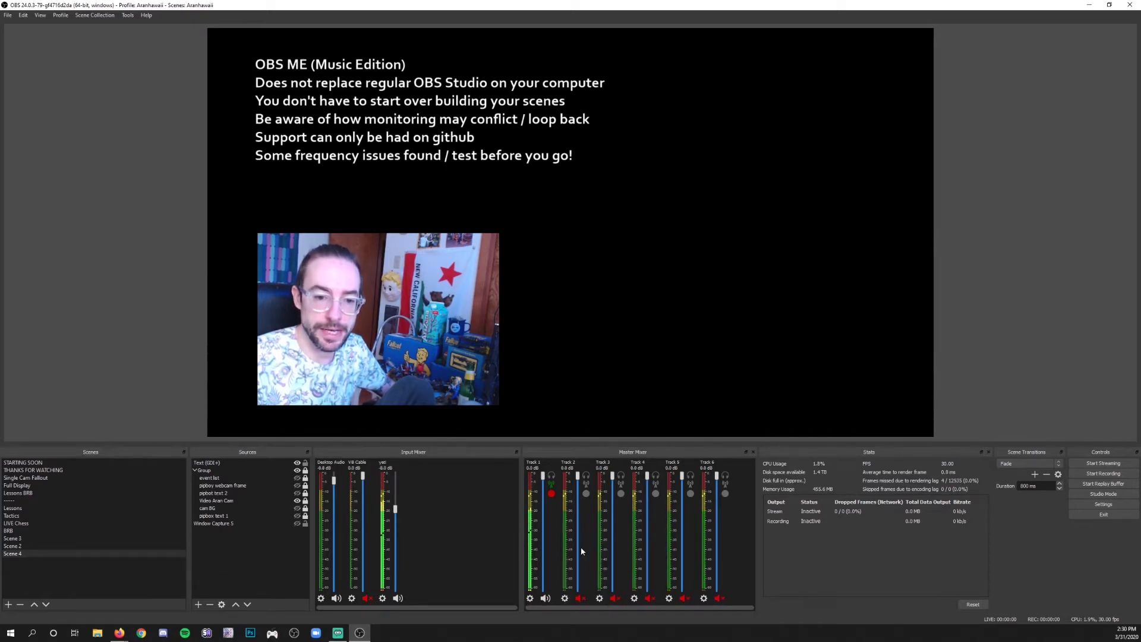
click(564, 598)
click(581, 544)
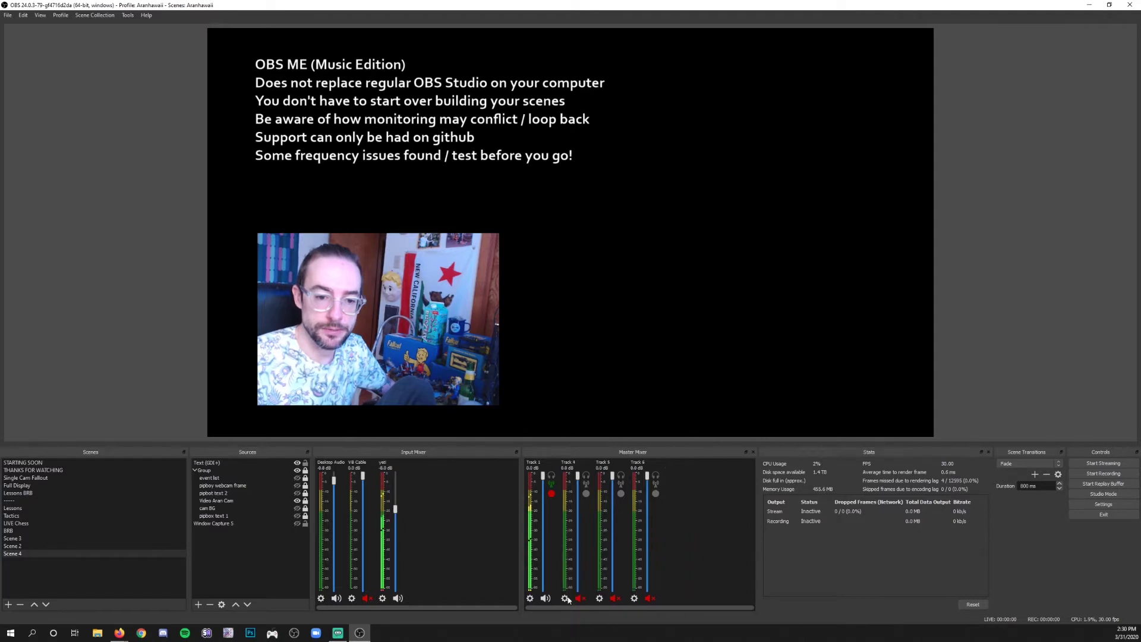
click(565, 598)
click(580, 544)
click(564, 598)
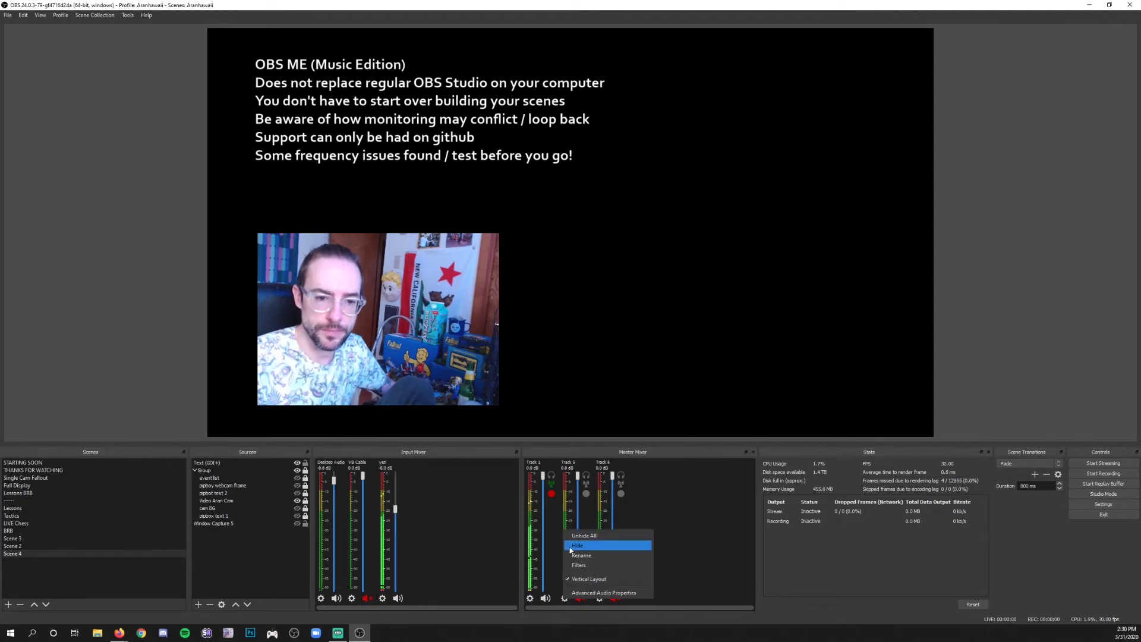
click(581, 544)
click(565, 599)
click(581, 544)
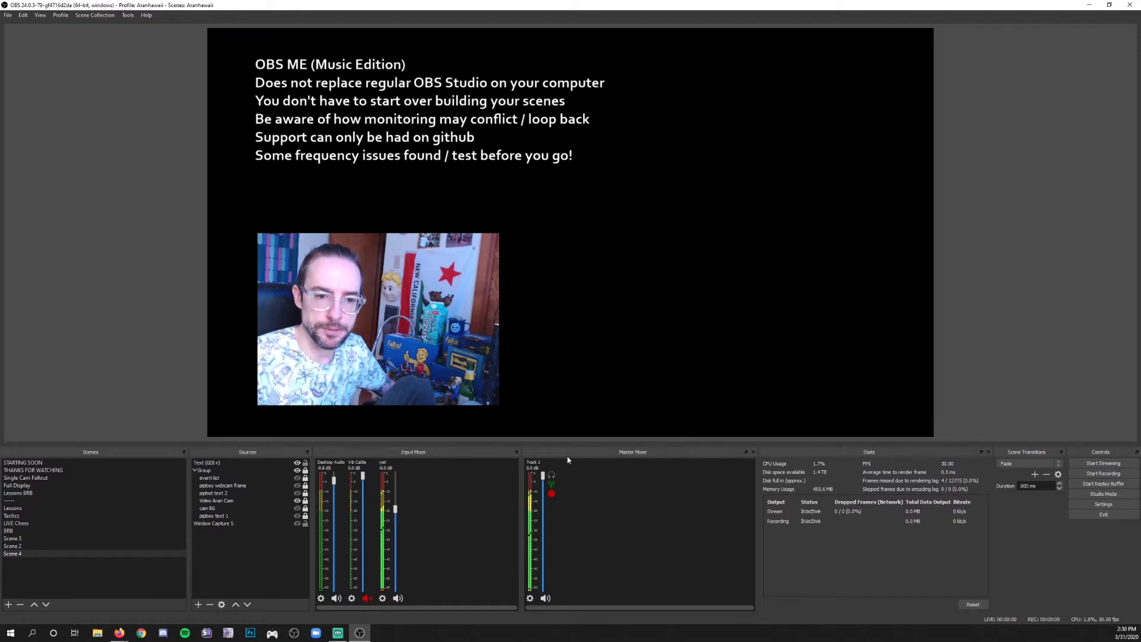
drag(519, 489, 718, 492)
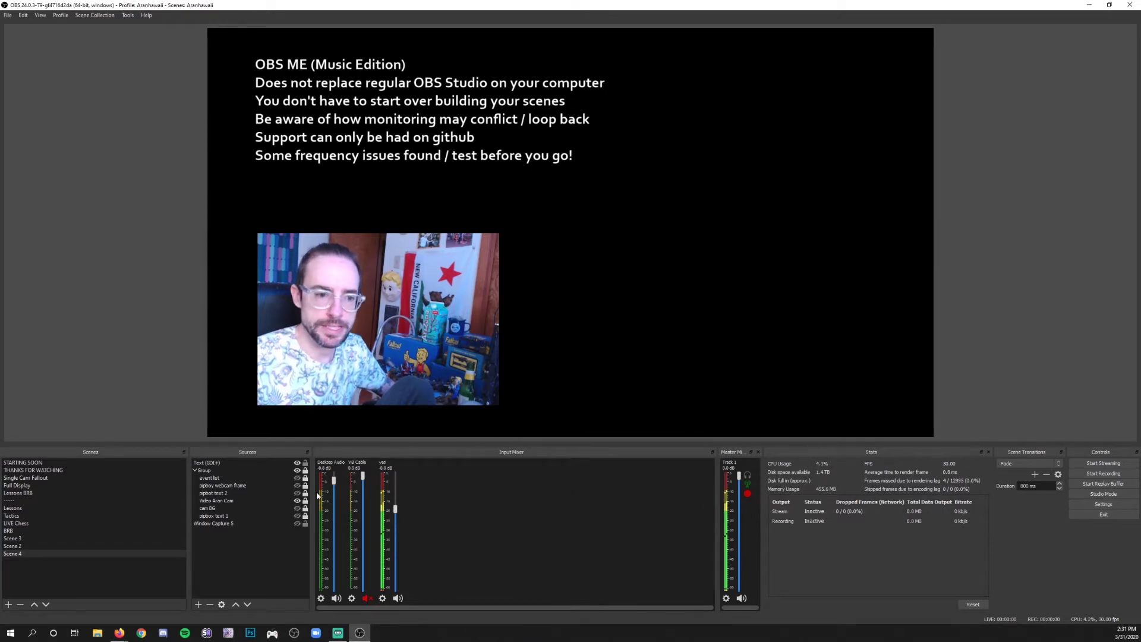
drag(315, 491, 397, 489)
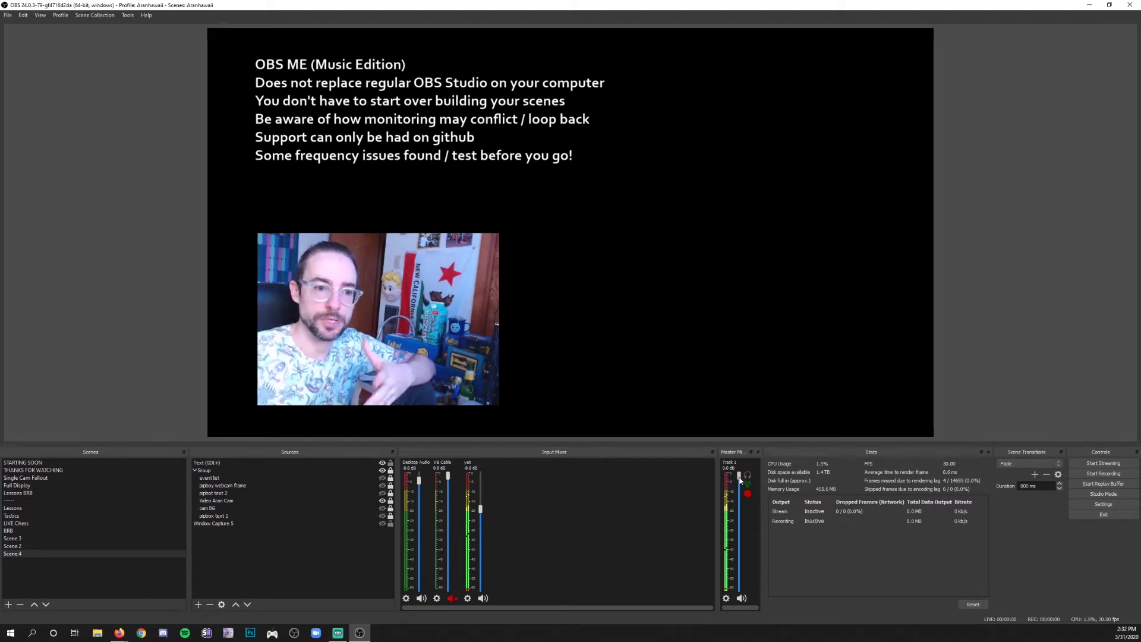
Open the gear menu of the Track 1 output in the Master Mixer
click(725, 600)
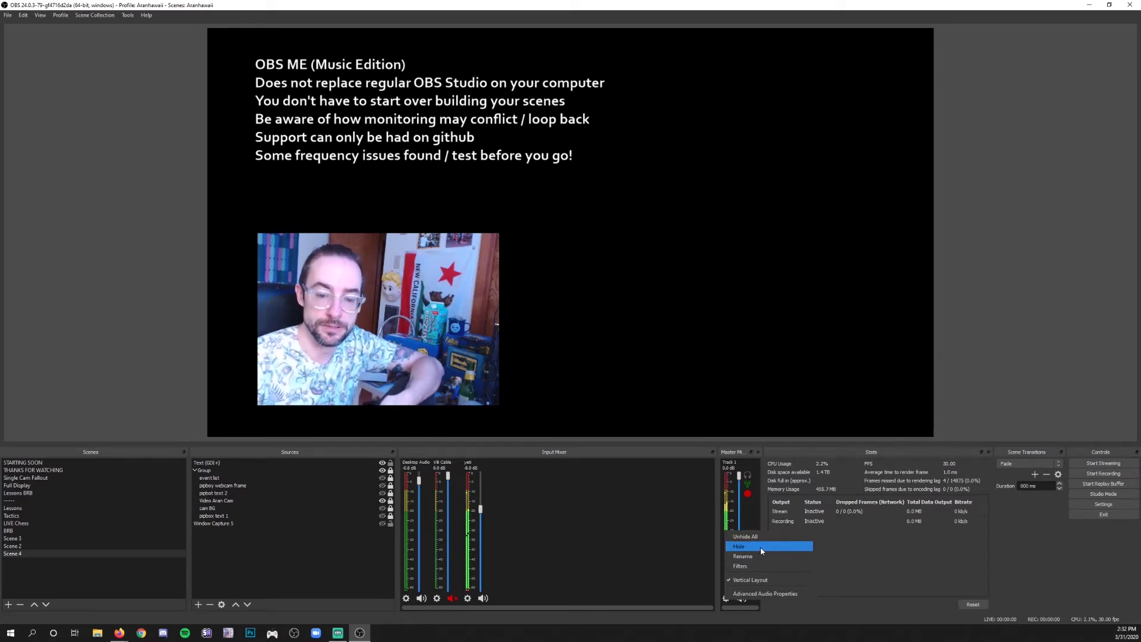
click(759, 566)
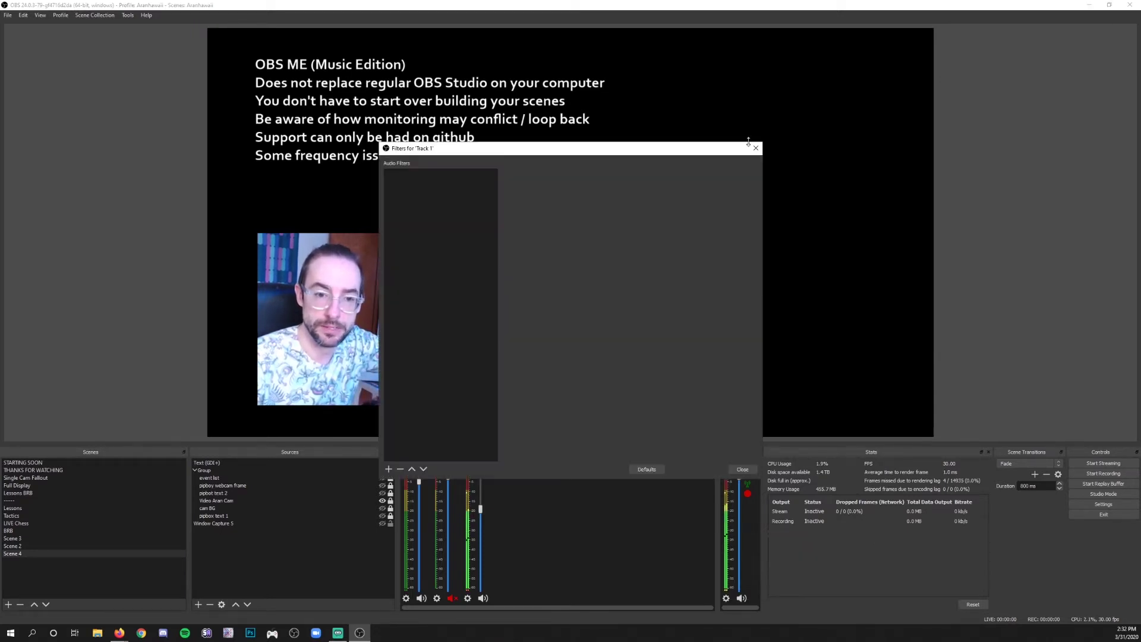
click(389, 469)
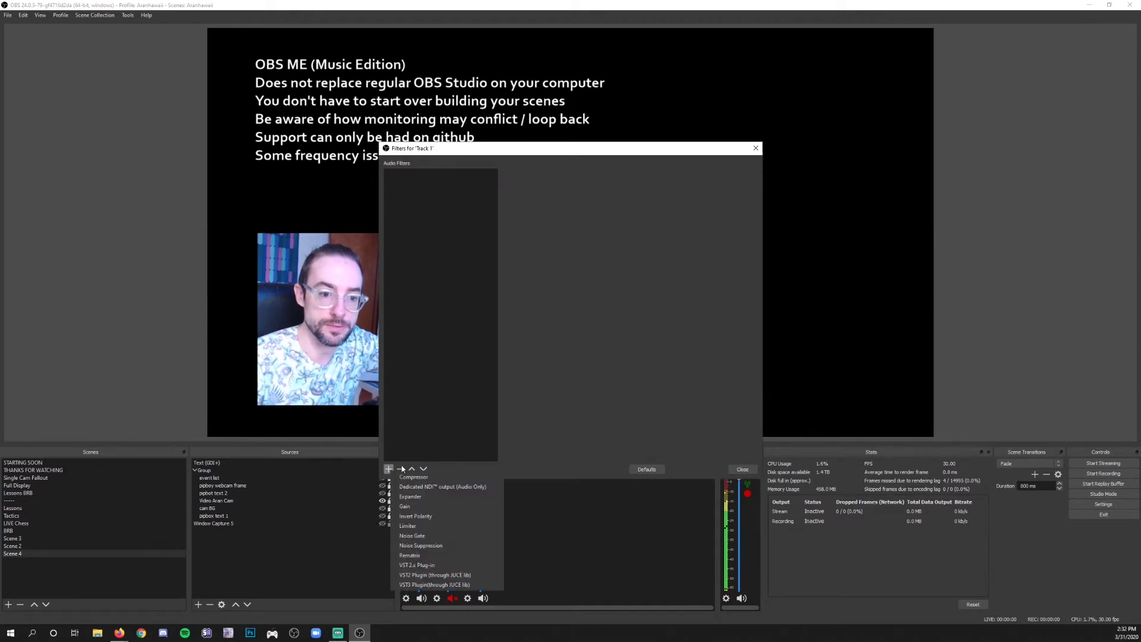
click(658, 314)
click(756, 148)
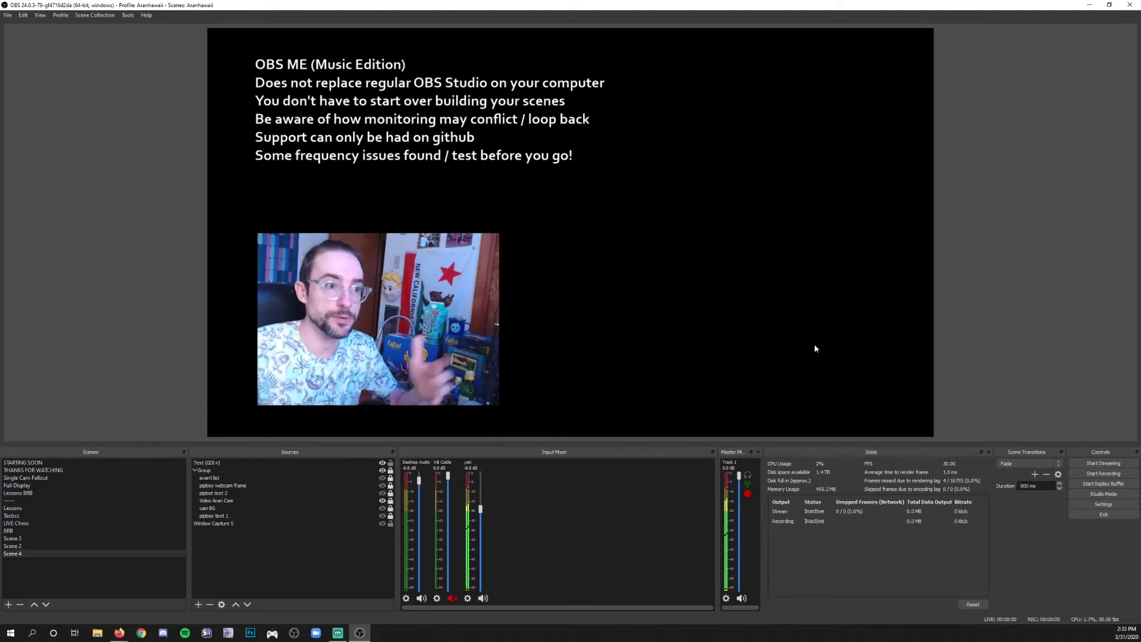
click(95, 15)
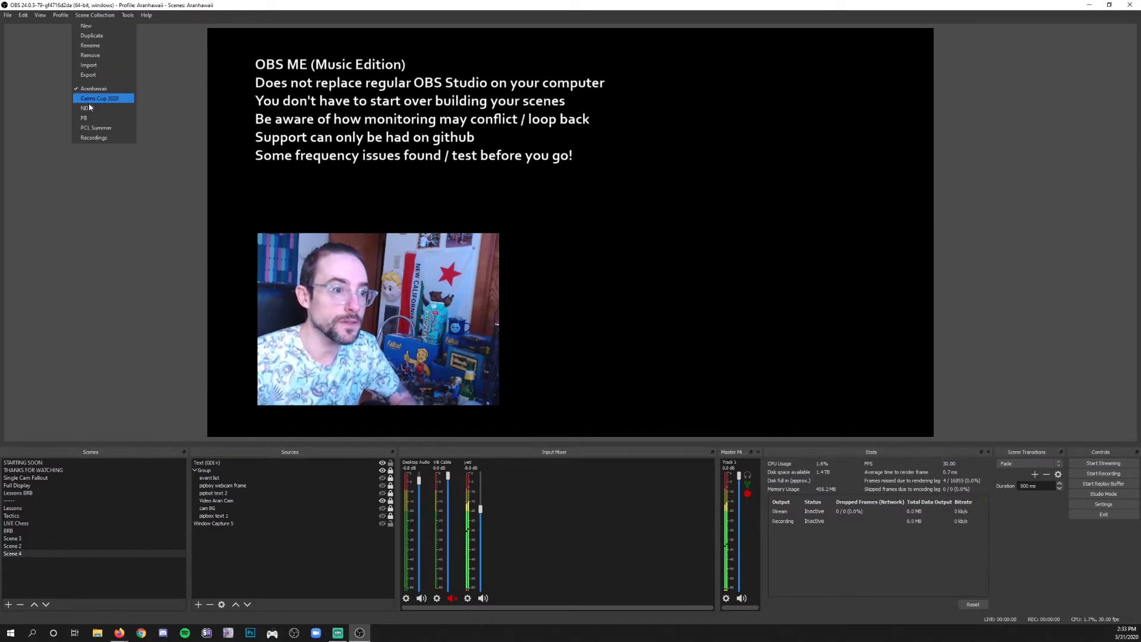
click(309, 156)
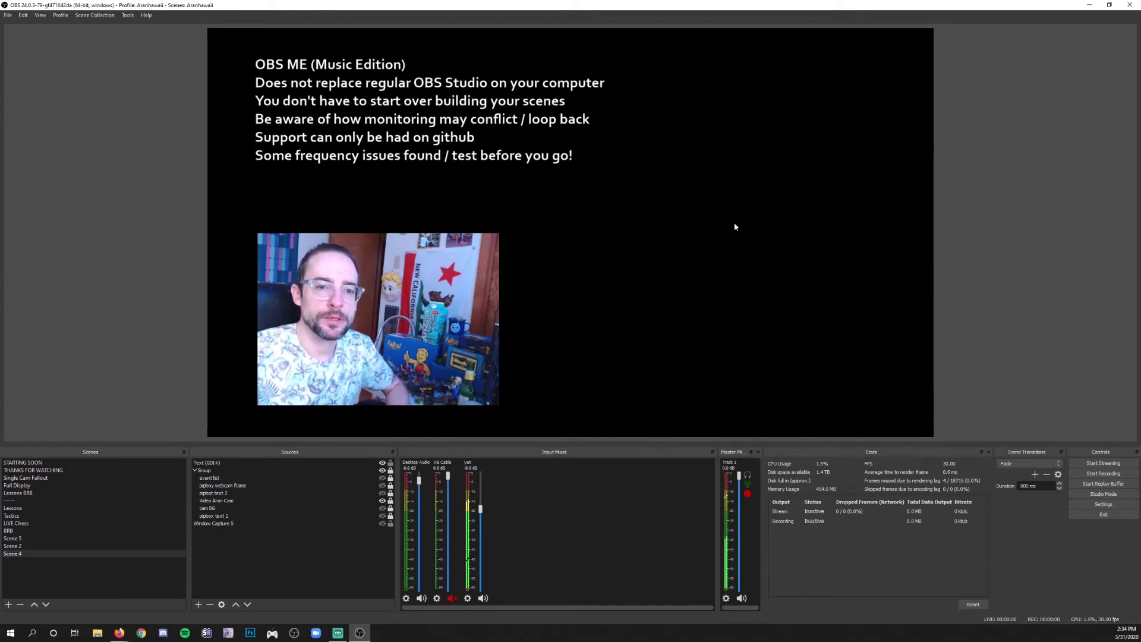
click(1118, 505)
click(387, 228)
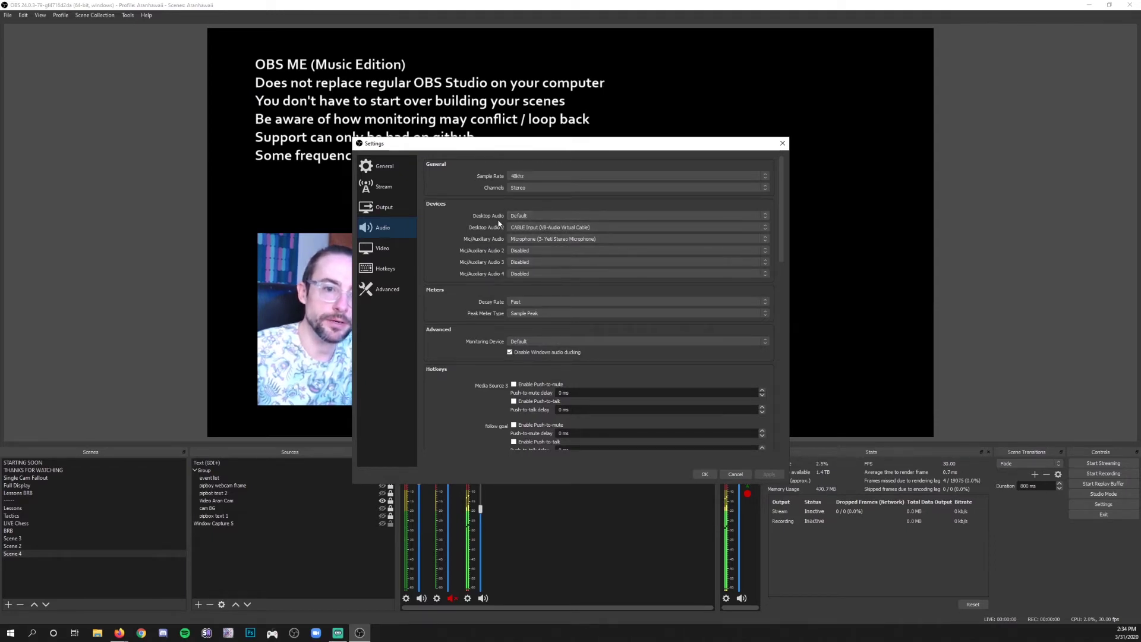
click(551, 227)
click(588, 226)
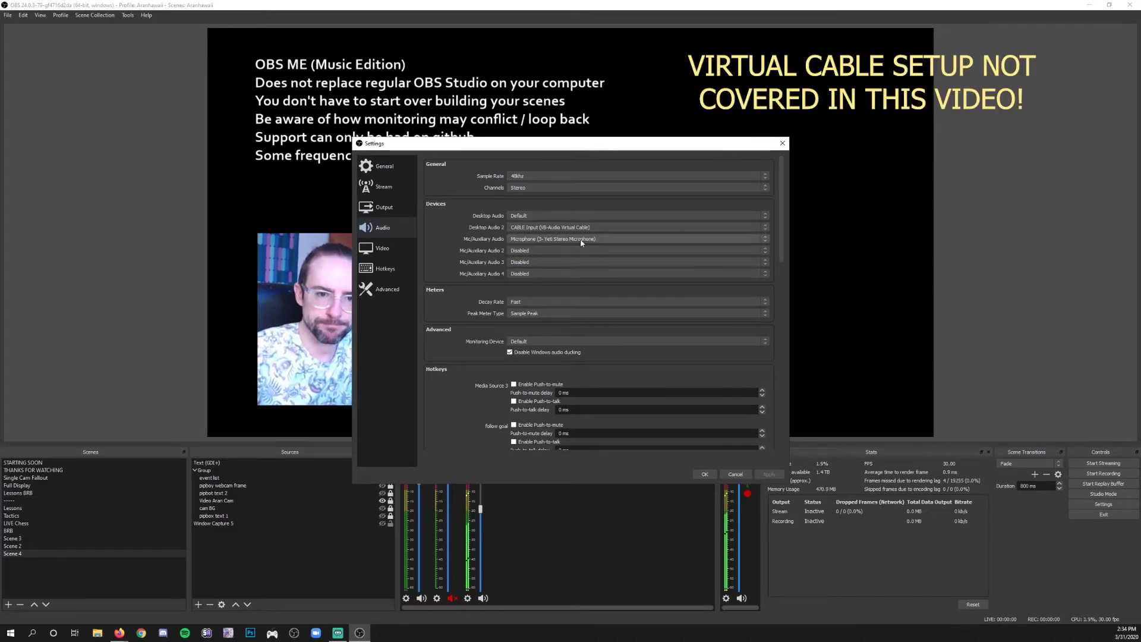
click(605, 239)
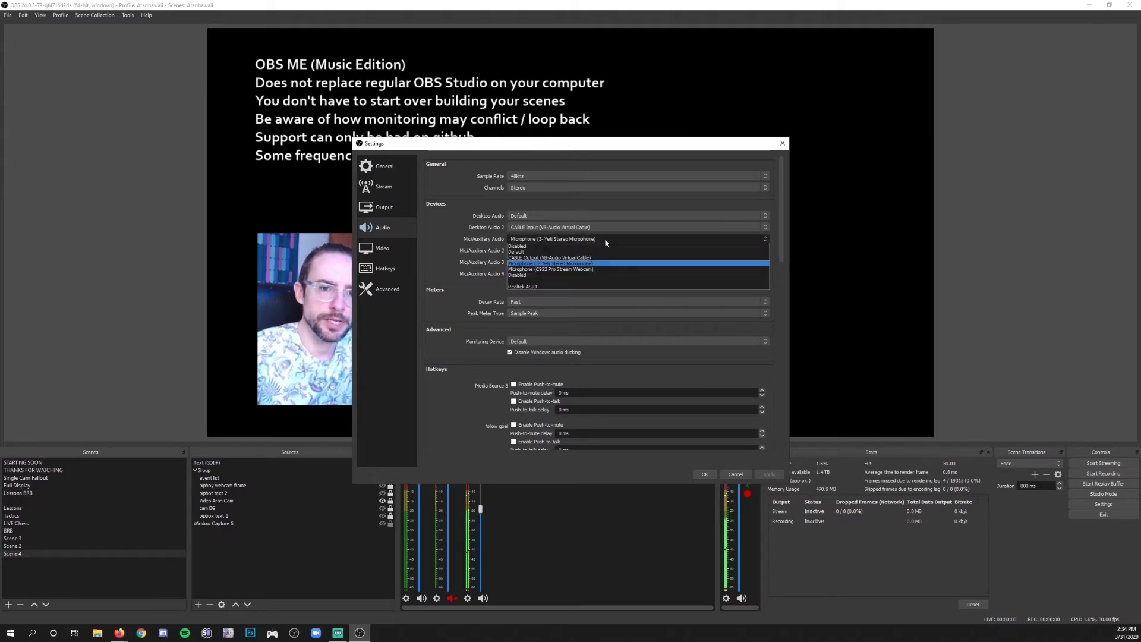
click(604, 238)
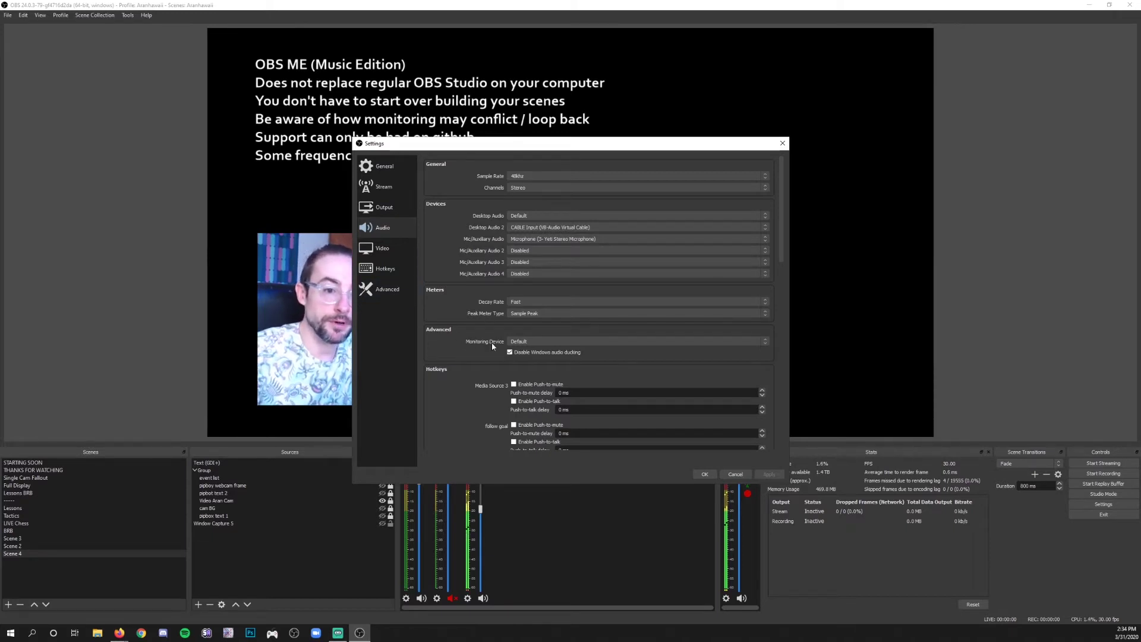
click(604, 341)
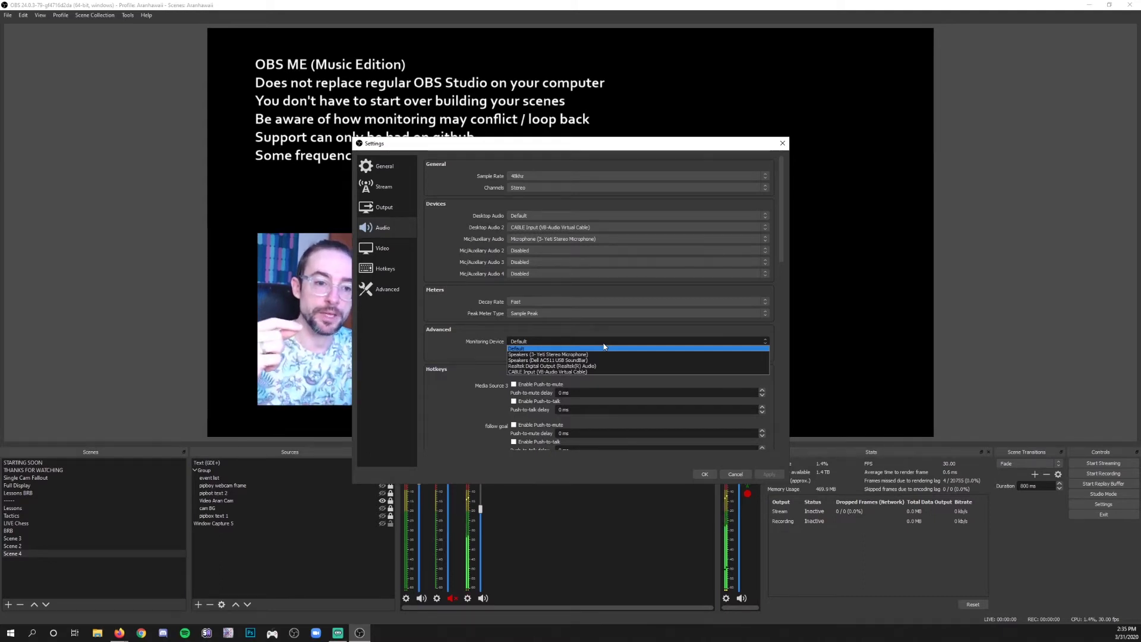
click(604, 348)
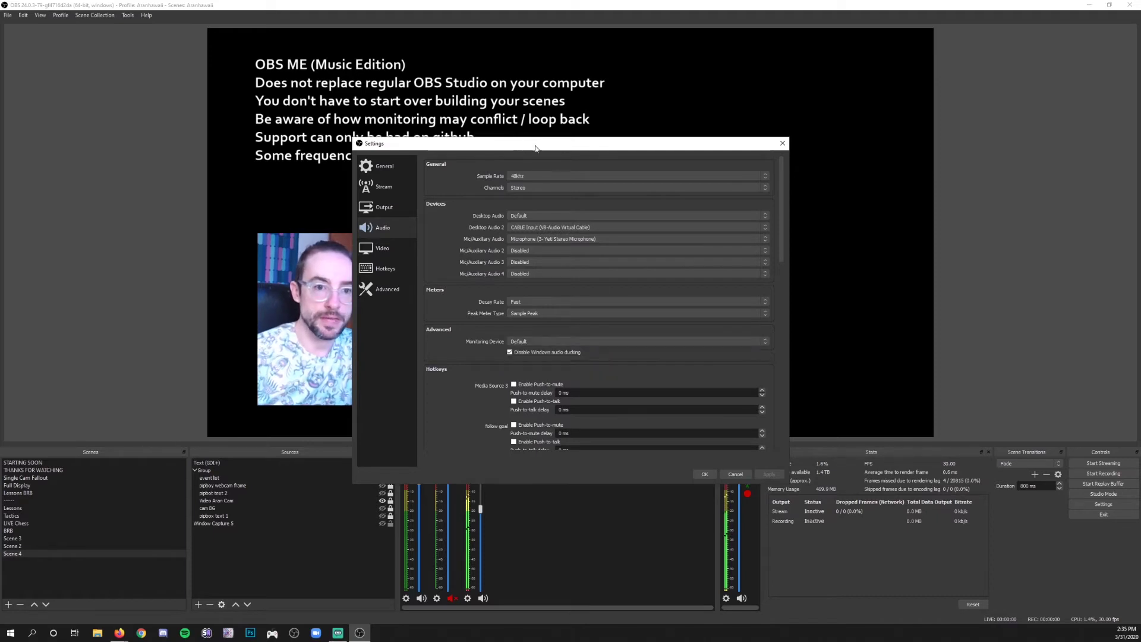
drag(571, 147, 643, 146)
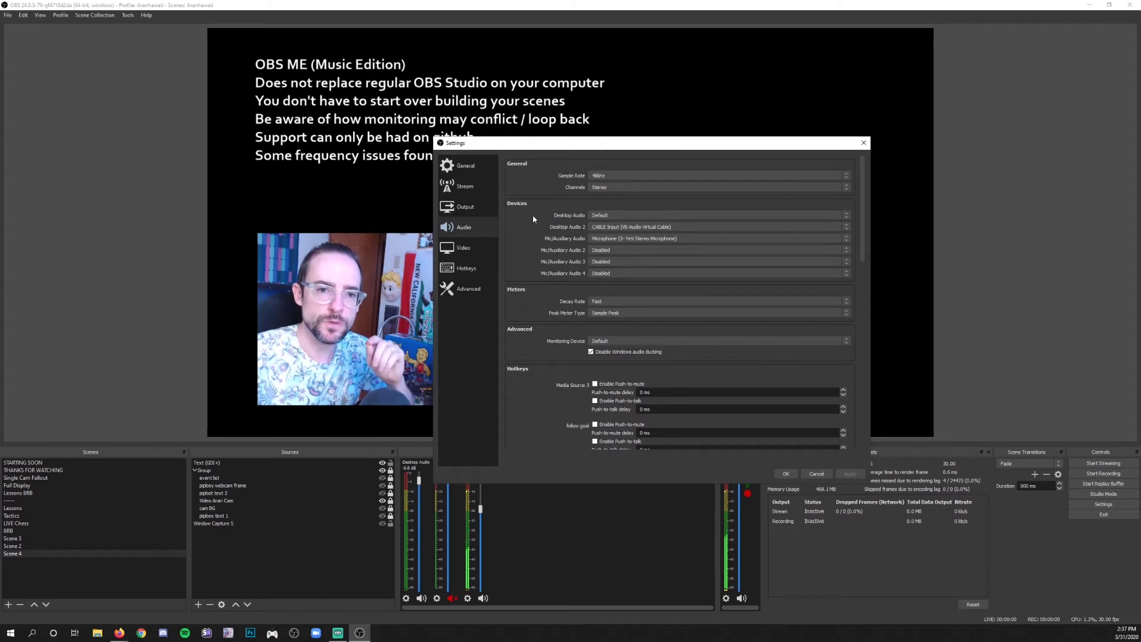
Set Desktop Audio to Disabled, keep Desktop Audio 2 on CABLE Input, monitor via Dell AC511 SoundBar
click(628, 219)
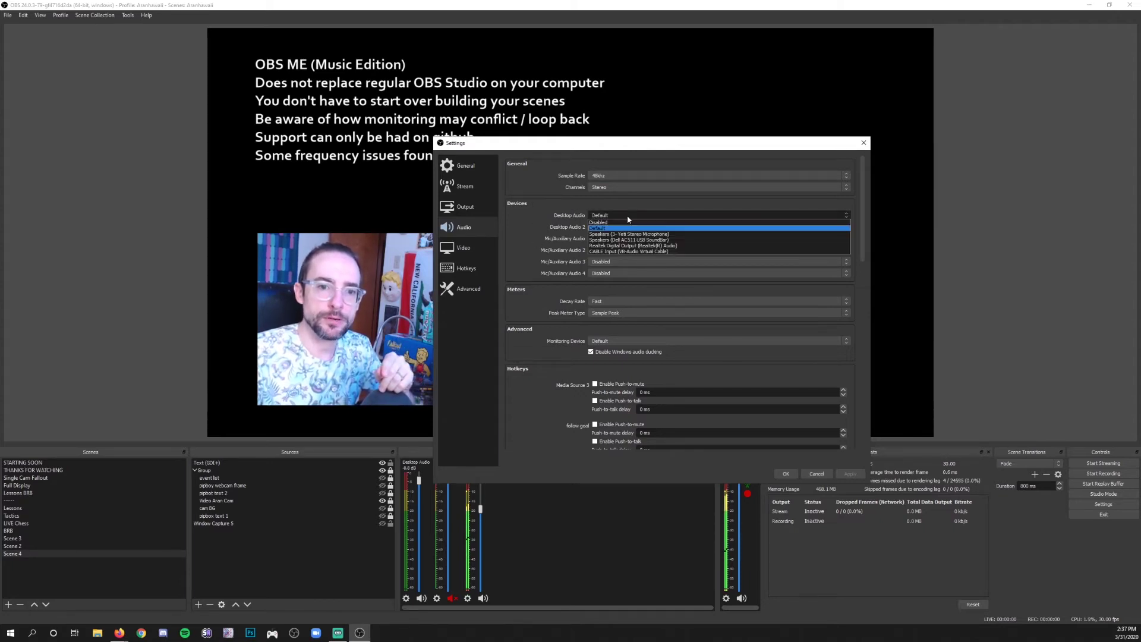
click(627, 225)
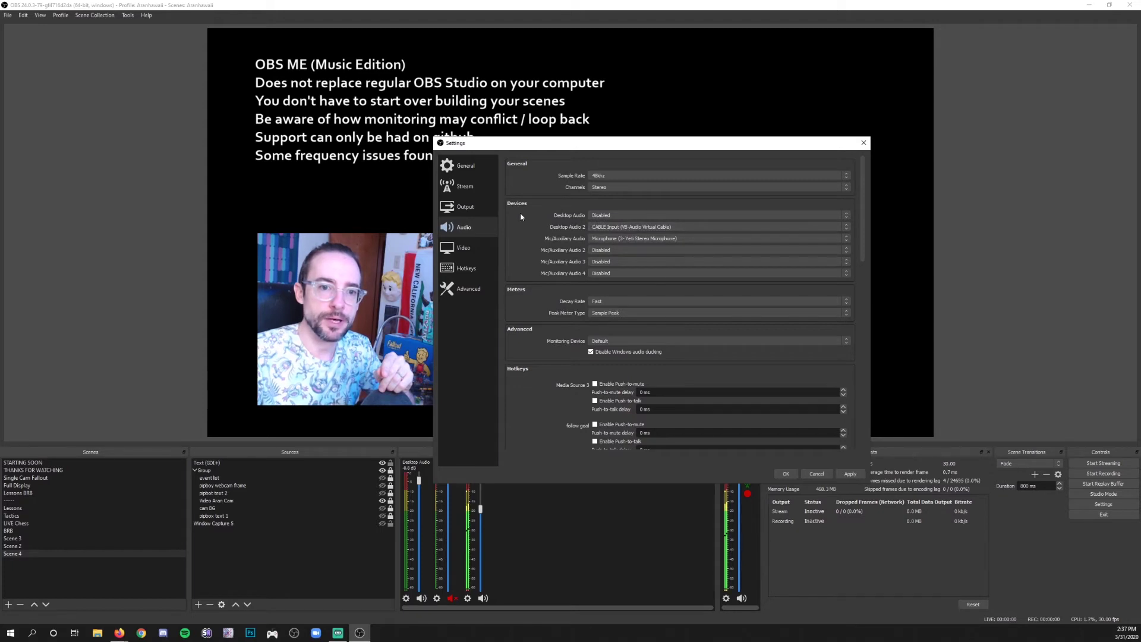
click(618, 228)
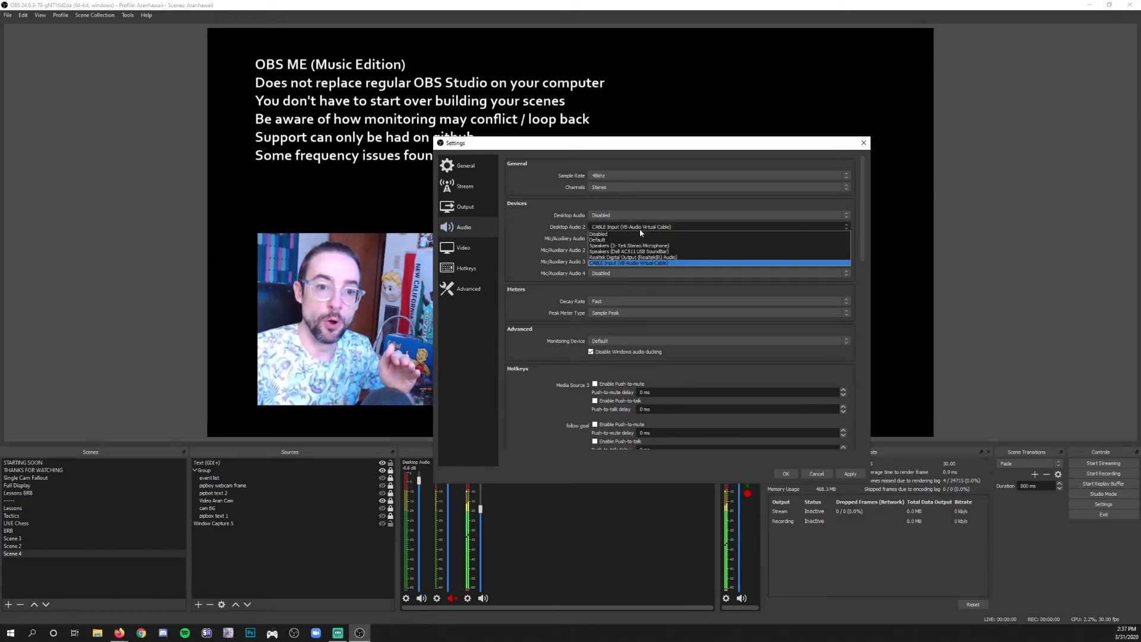
click(639, 229)
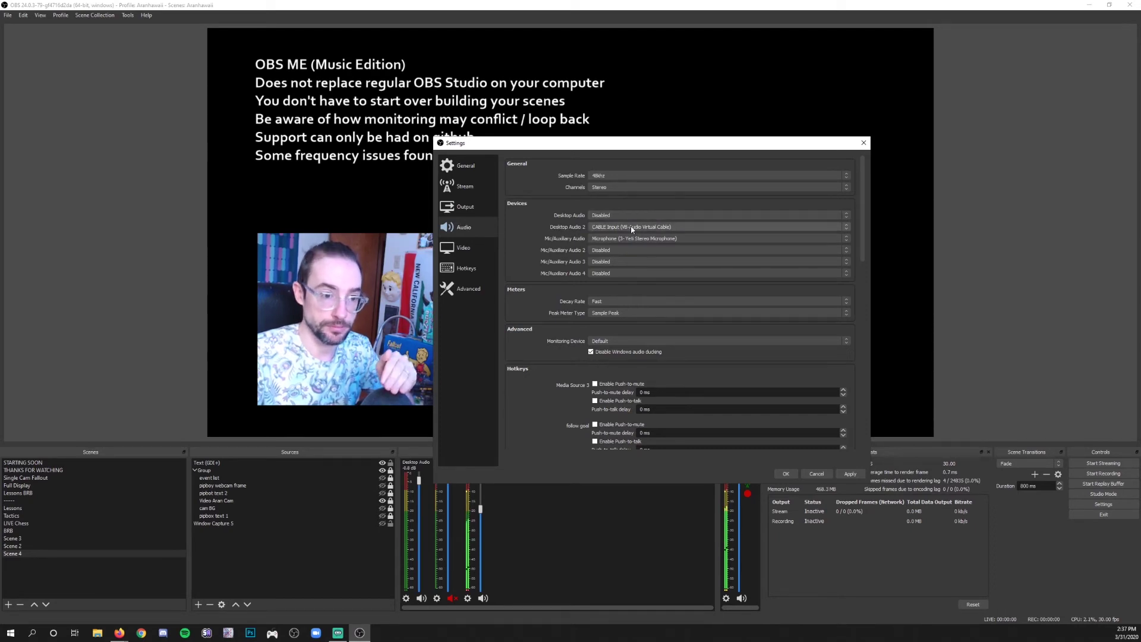
click(628, 341)
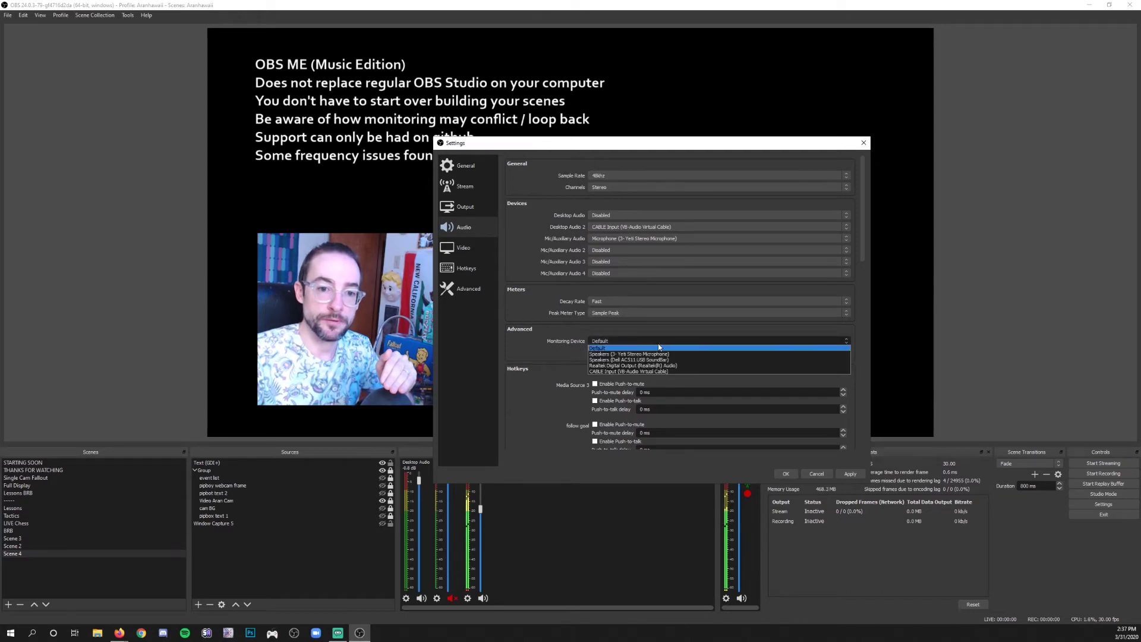
click(701, 360)
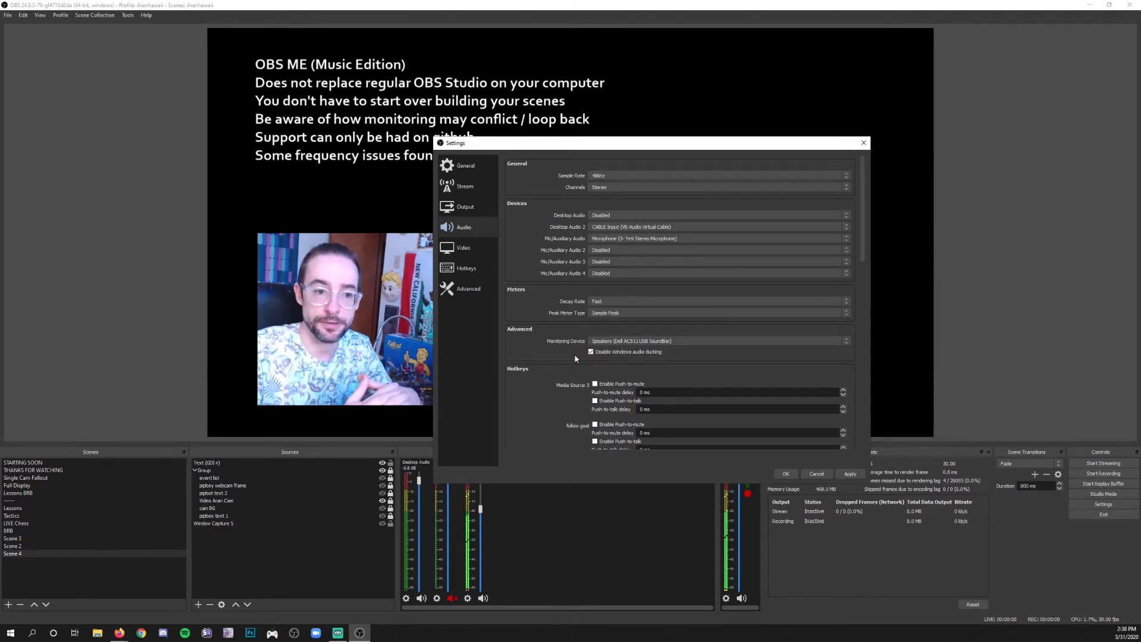
Confirm the Settings dialog with Enter so the monitoring change to the SoundBar takes effect
key(Return)
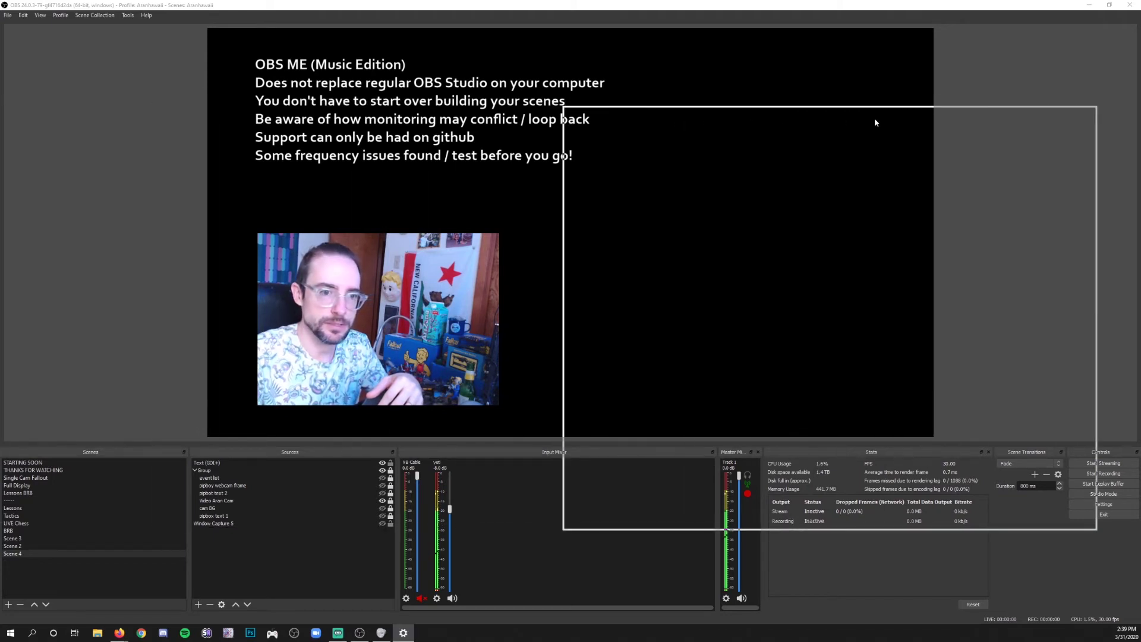
From Sound's Advanced sound options, open App volume and device preferences and scroll through the app list
drag(875, 123, 864, 131)
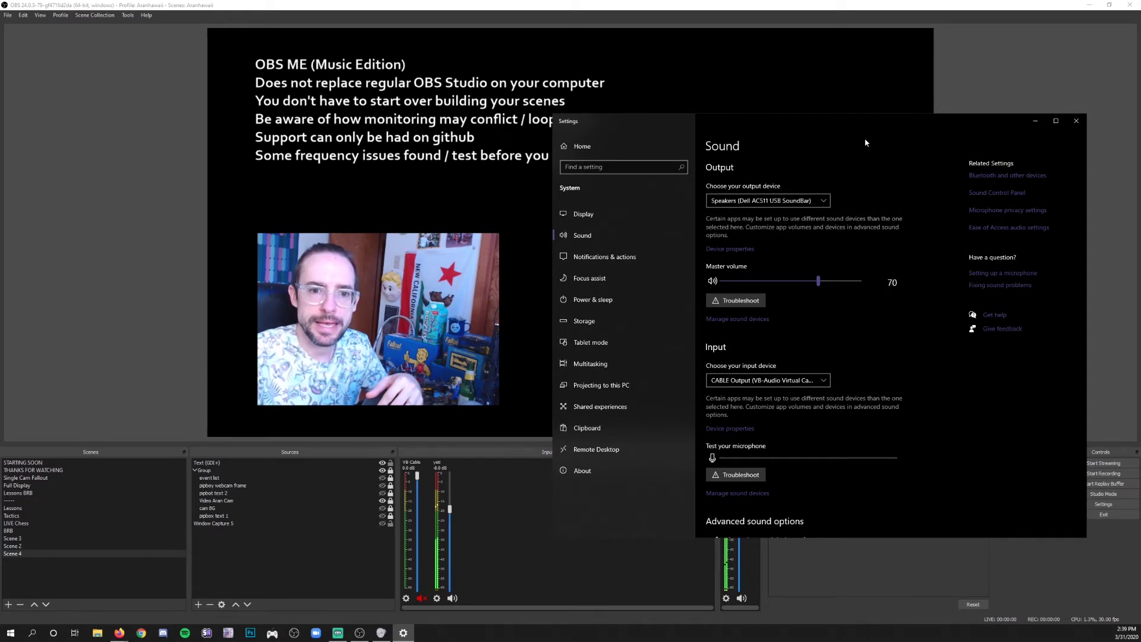
scroll(906, 384, down, 1)
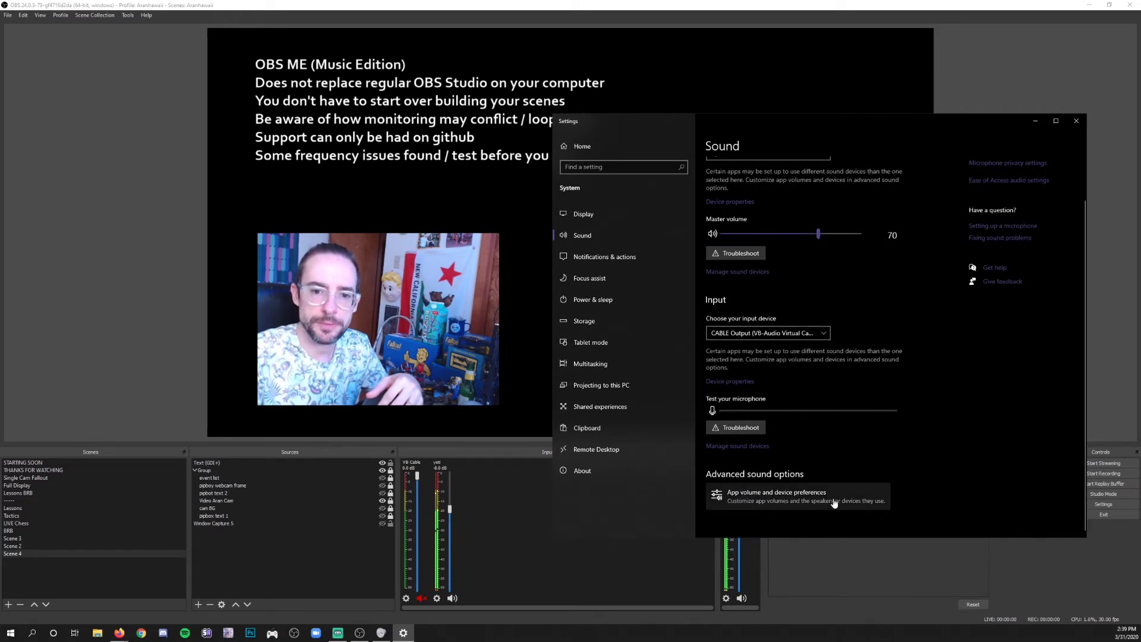
click(834, 502)
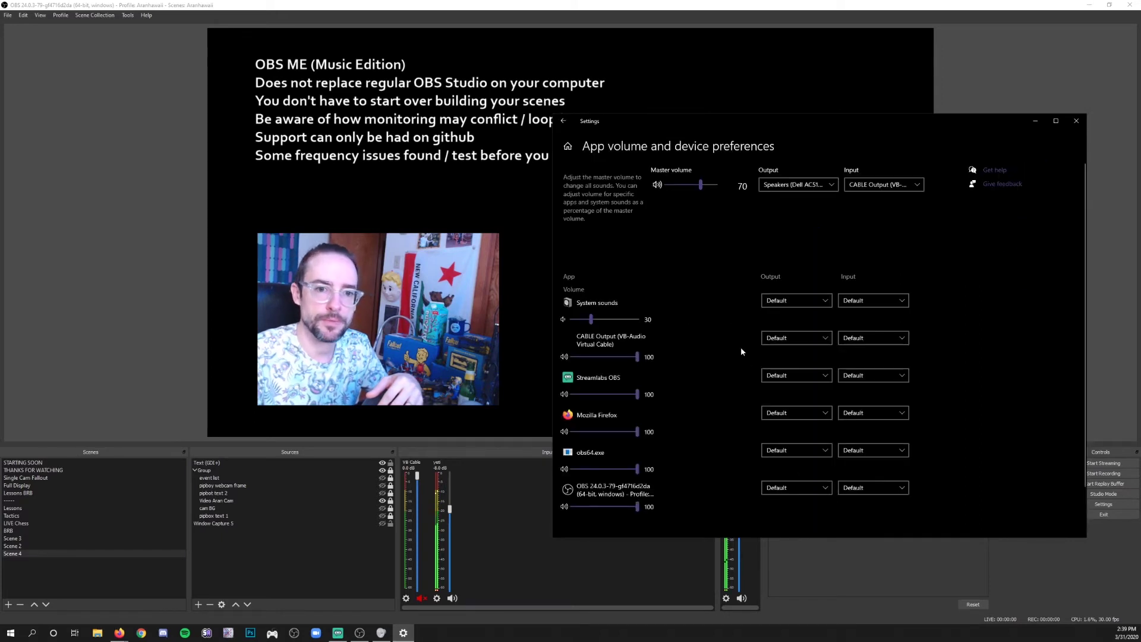
scroll(1085, 197, down, 1)
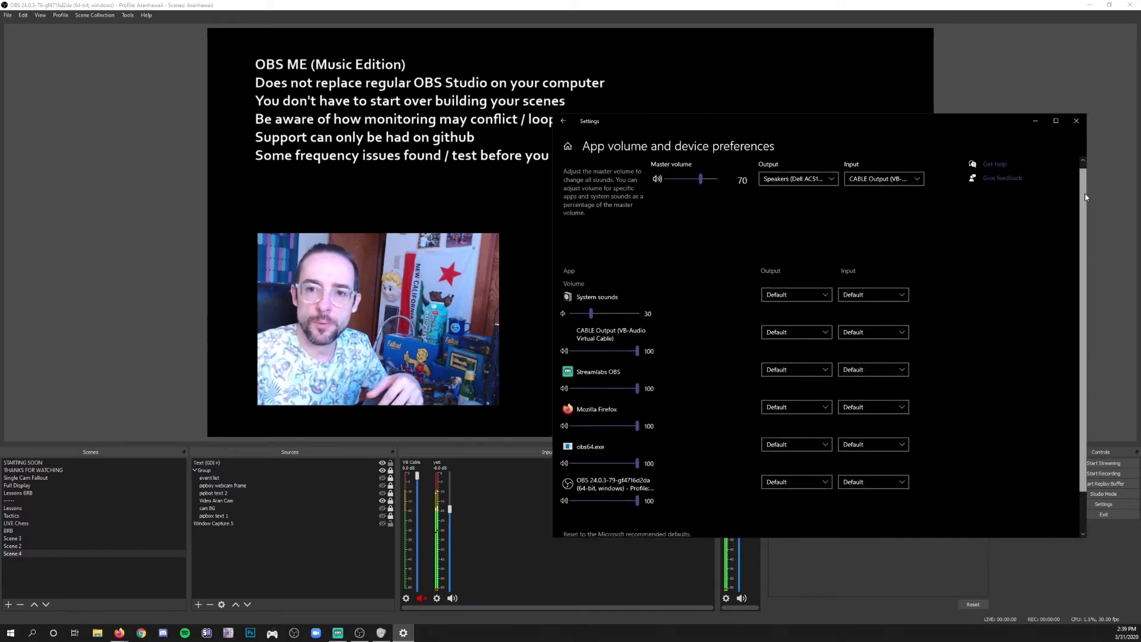
scroll(1085, 197, down, 2)
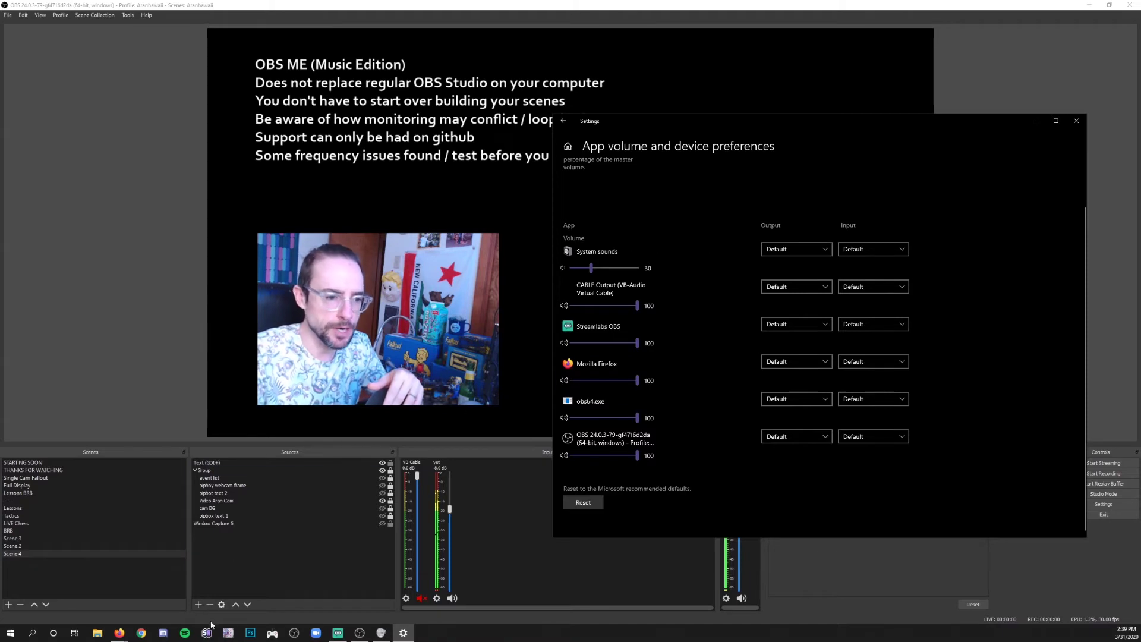
Launch Spotify from the taskbar and minimize it once it has loaded
click(185, 632)
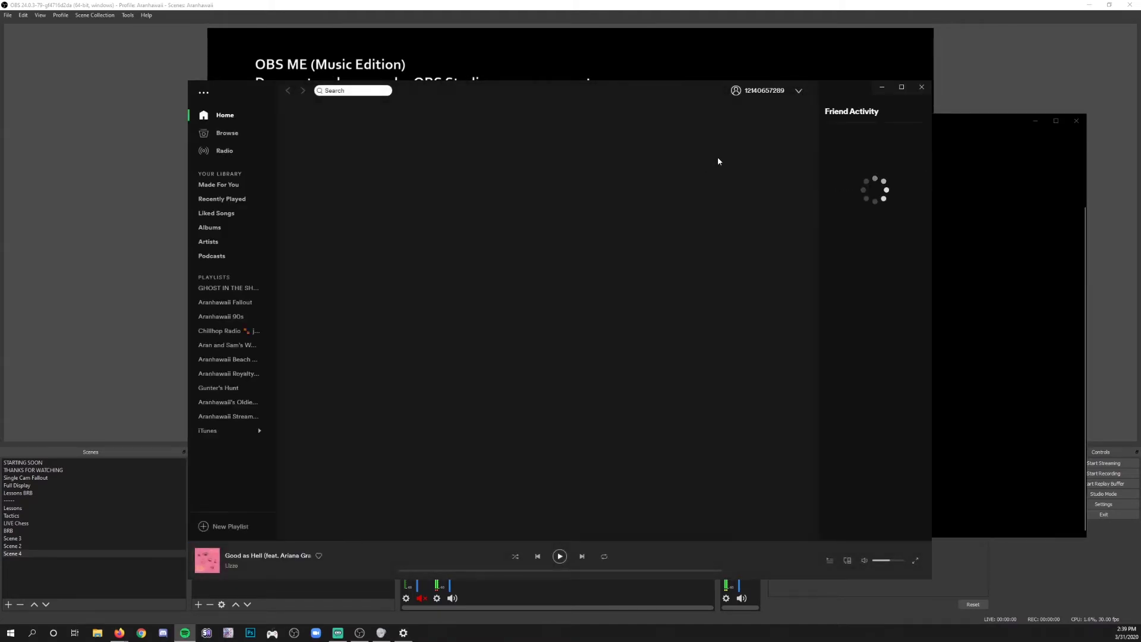
click(882, 87)
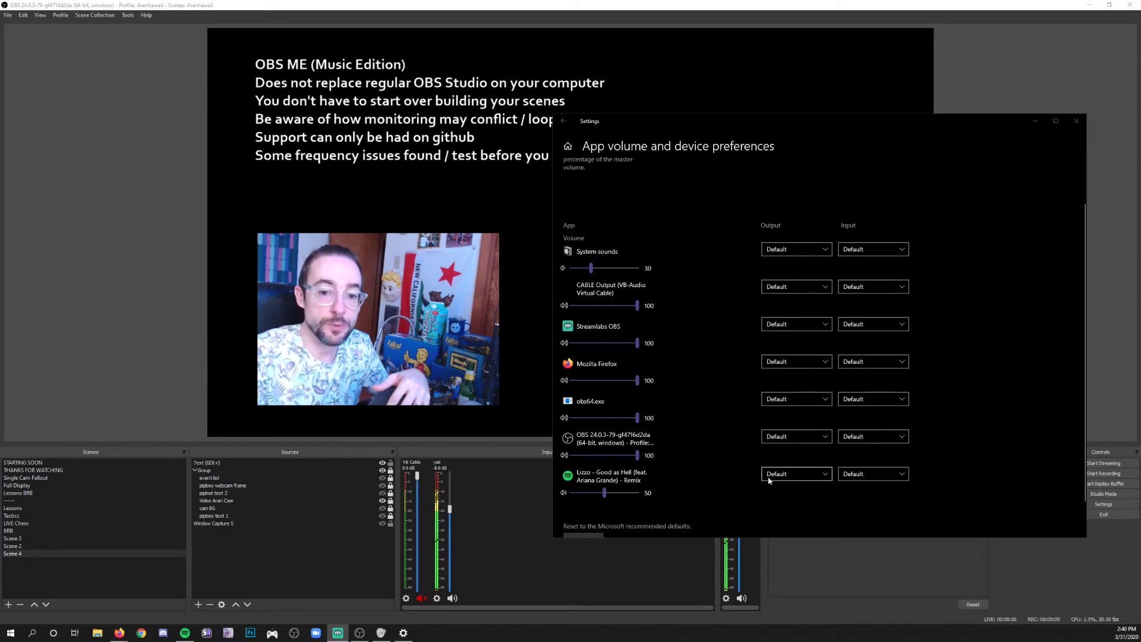
Set the output device of Spotify and Mozilla Firefox to CABLE Input (VB-Audio Virtual Cable)
click(787, 474)
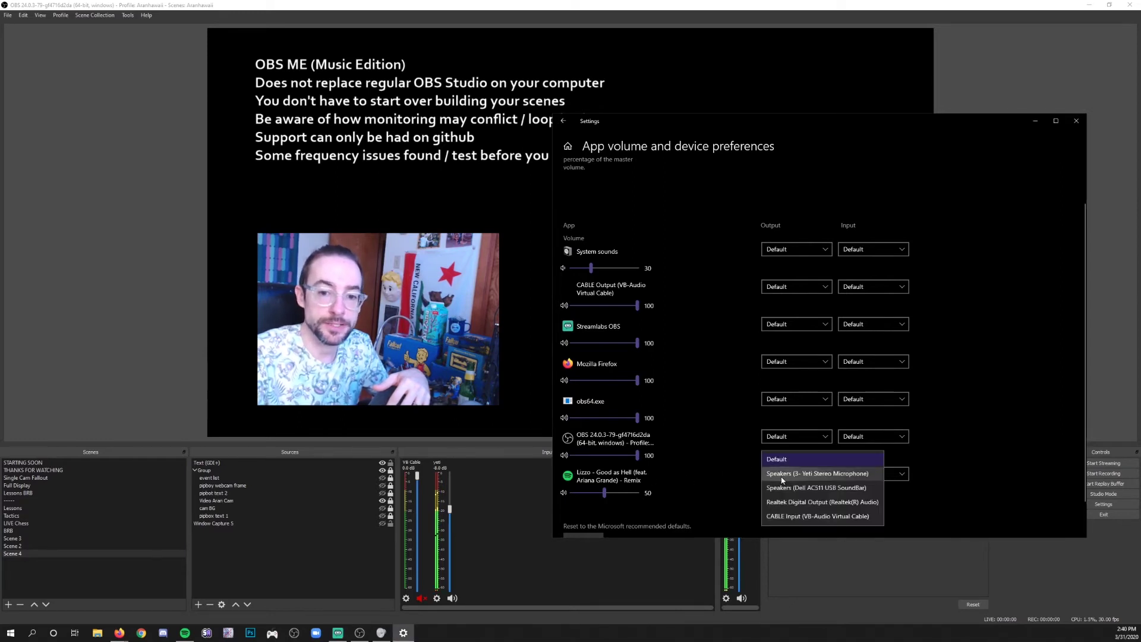
click(825, 516)
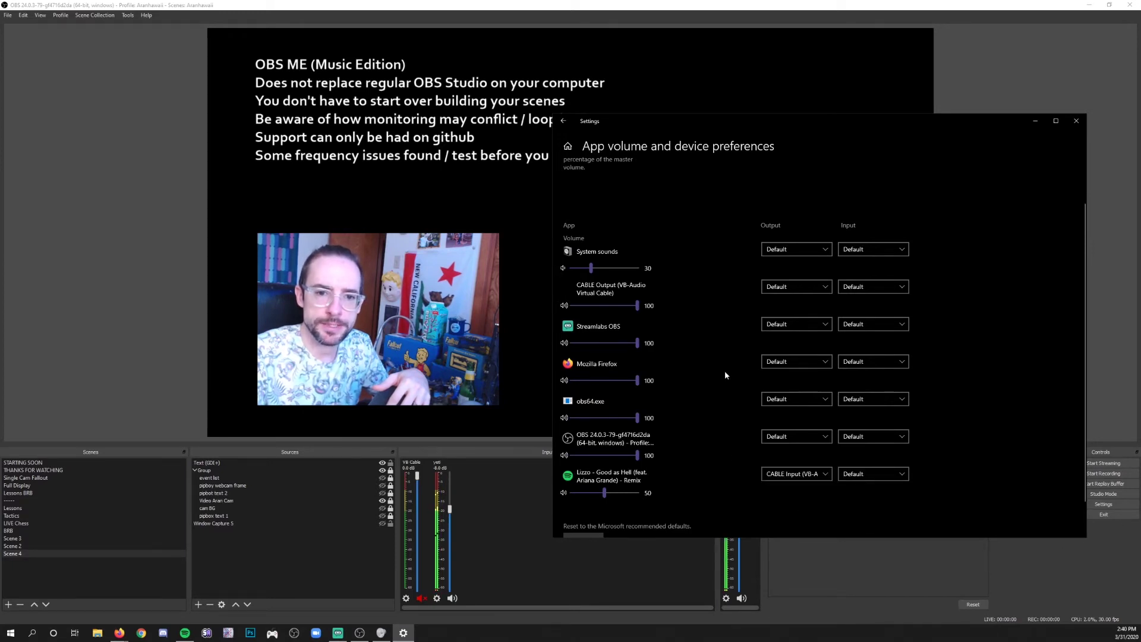
click(784, 361)
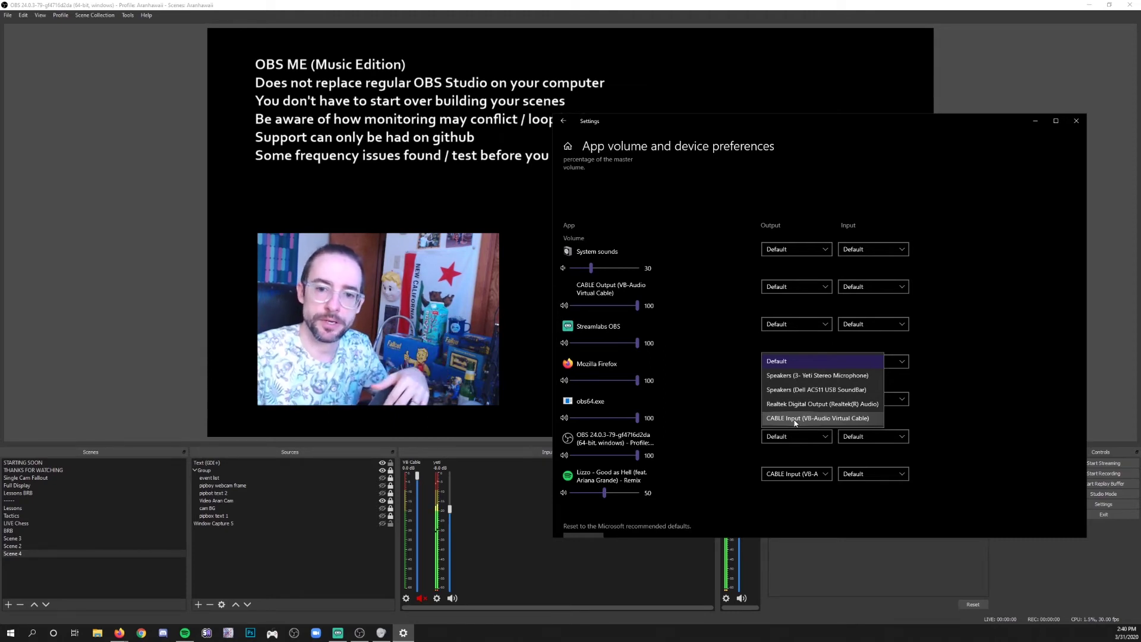
click(812, 419)
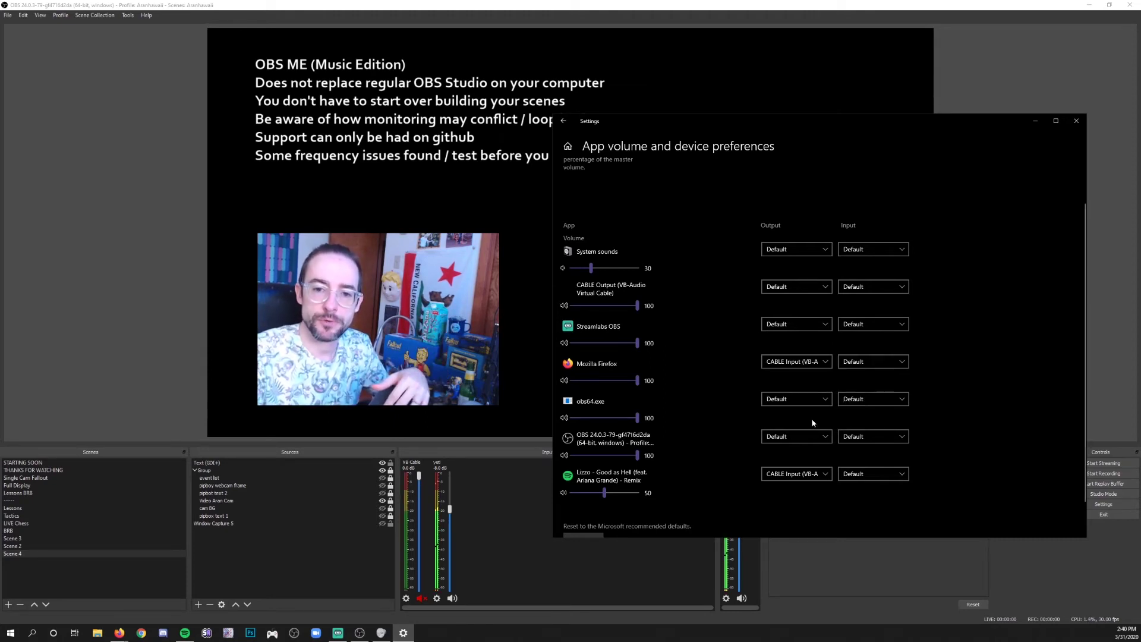
scroll(719, 390, down, 3)
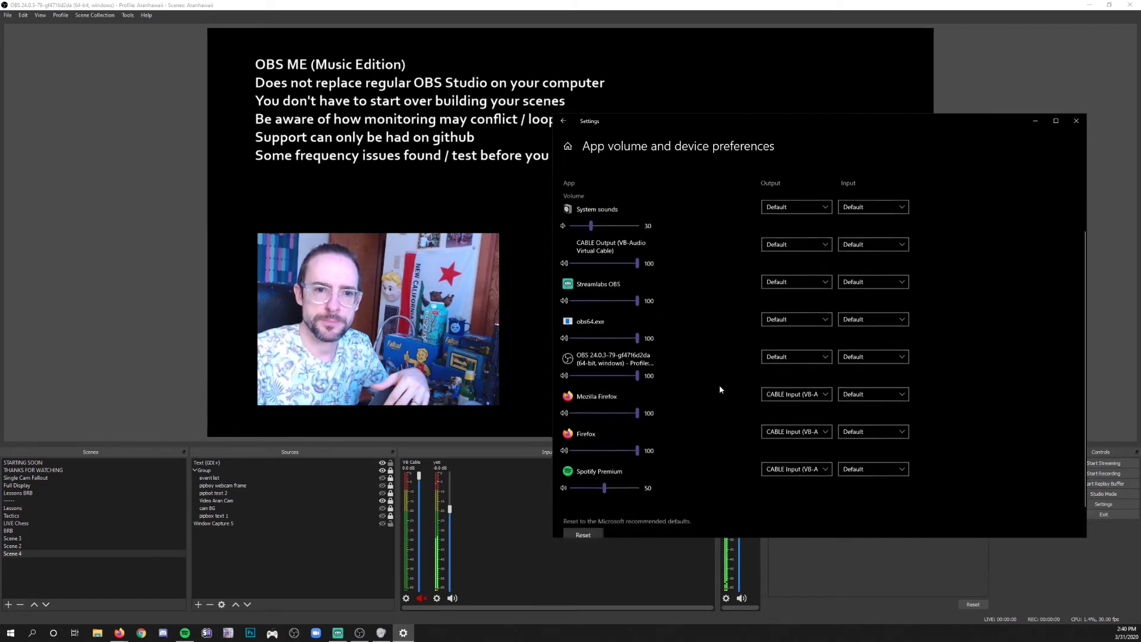
scroll(719, 389, up, 5)
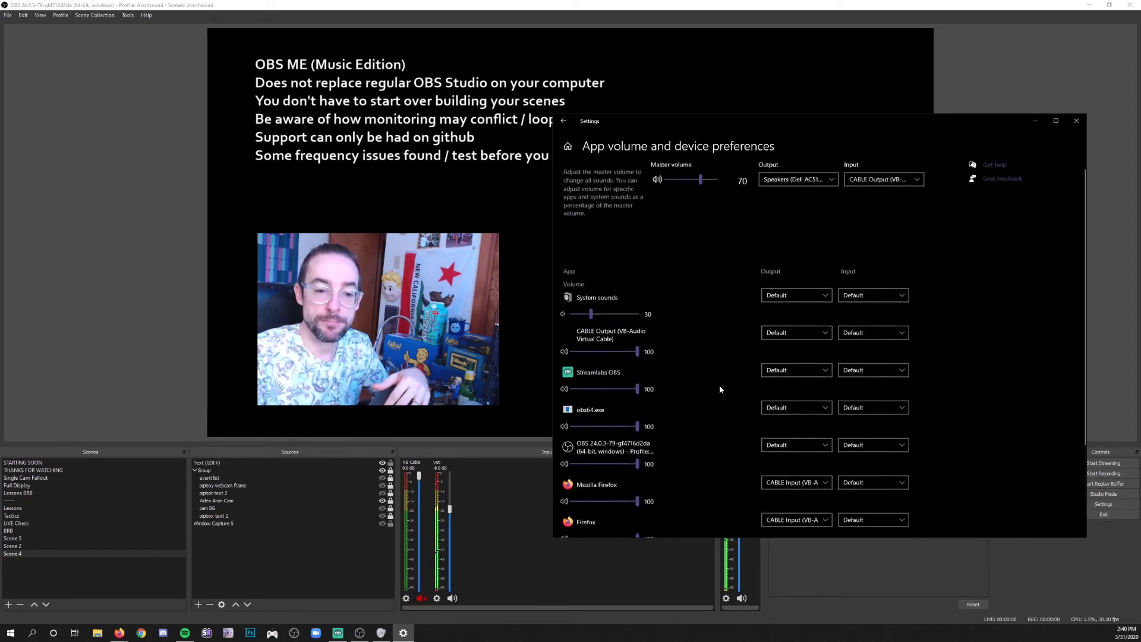
Close Windows Settings, return to OBS ME, and dismiss VB Cable's rename prompt unchanged
click(1076, 122)
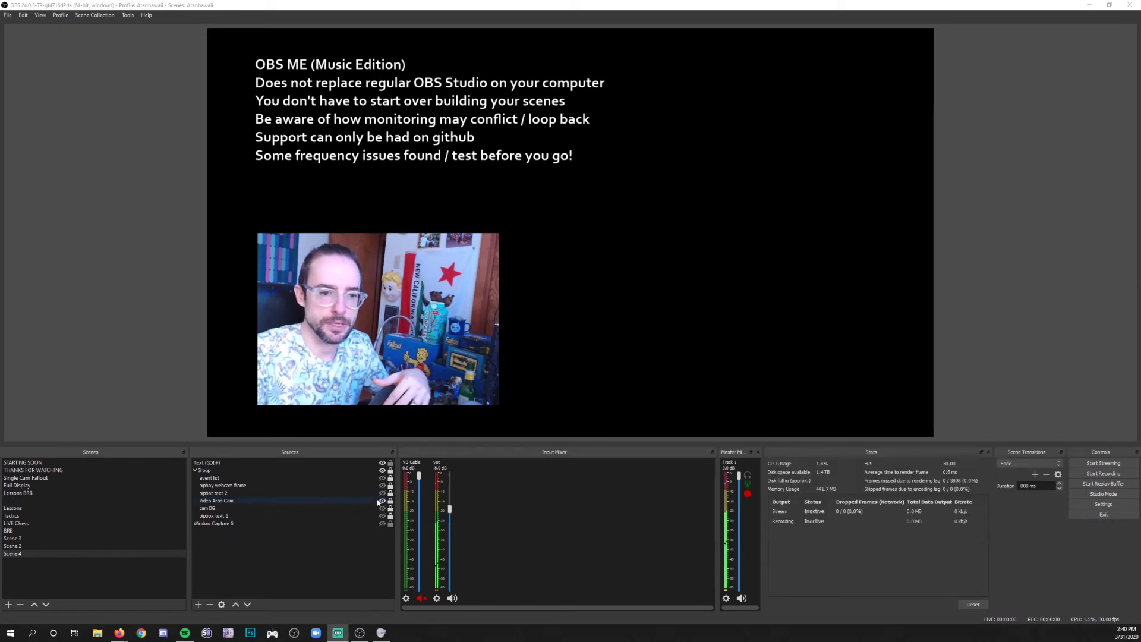
click(424, 479)
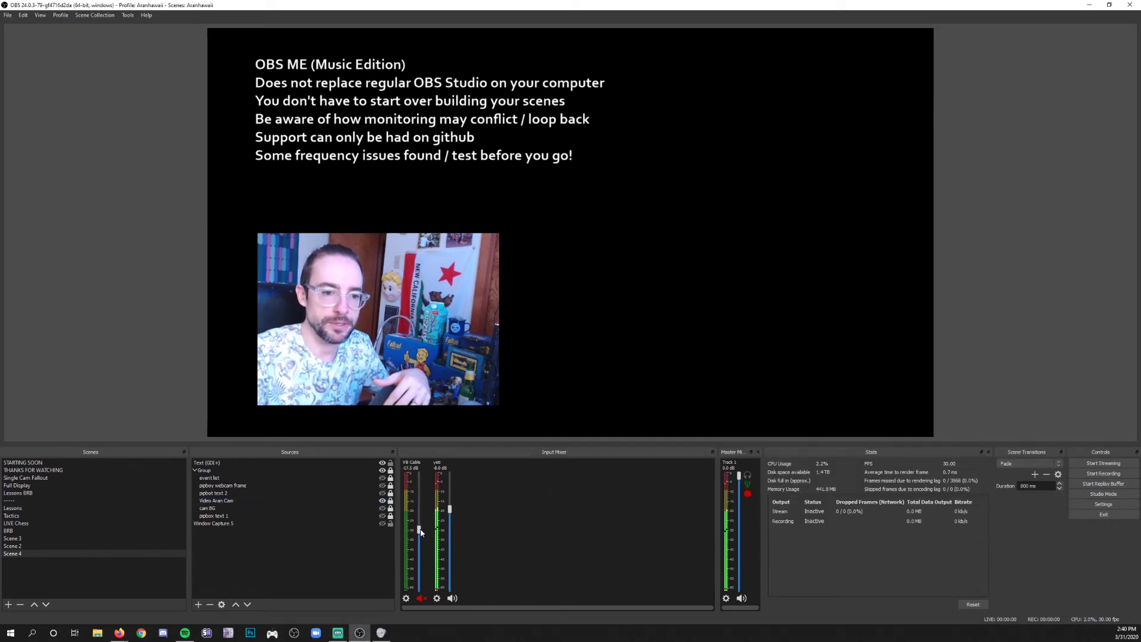
click(406, 597)
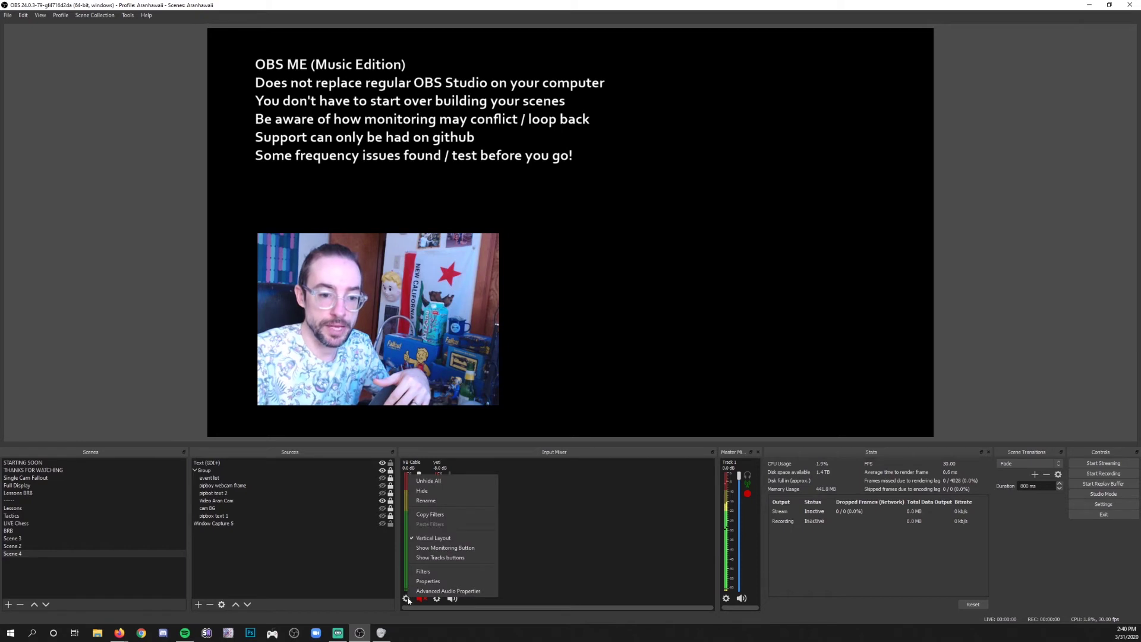
click(441, 501)
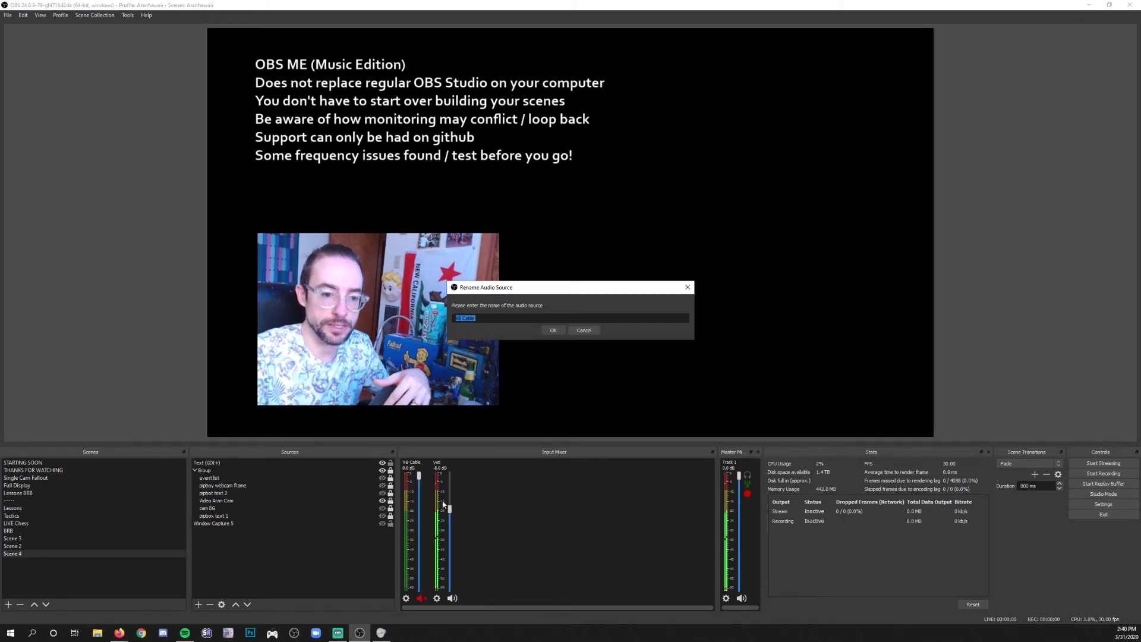
click(581, 331)
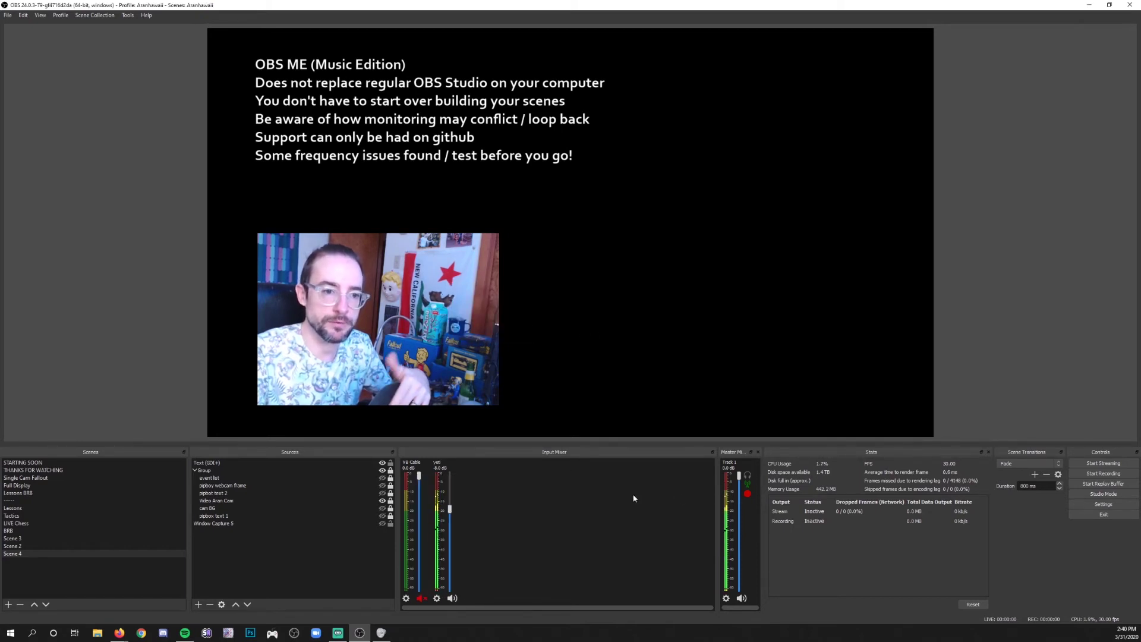
Confirm Desktop Audio 2 is CABLE Input in Audio settings, then unmute the VB Cable channel
click(1103, 504)
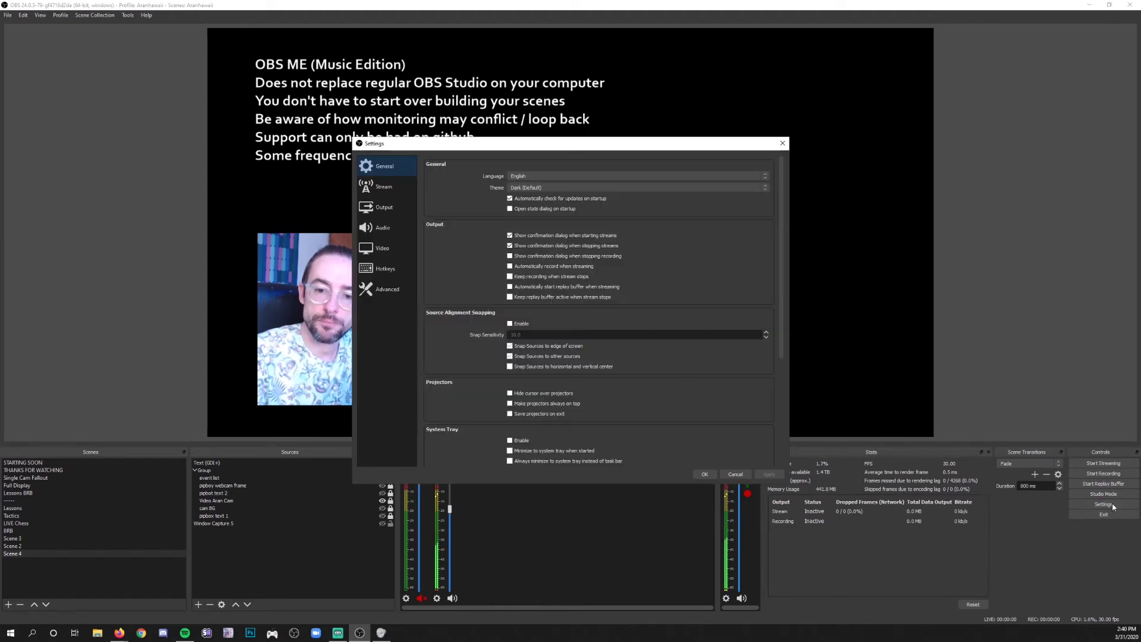
click(383, 227)
click(586, 227)
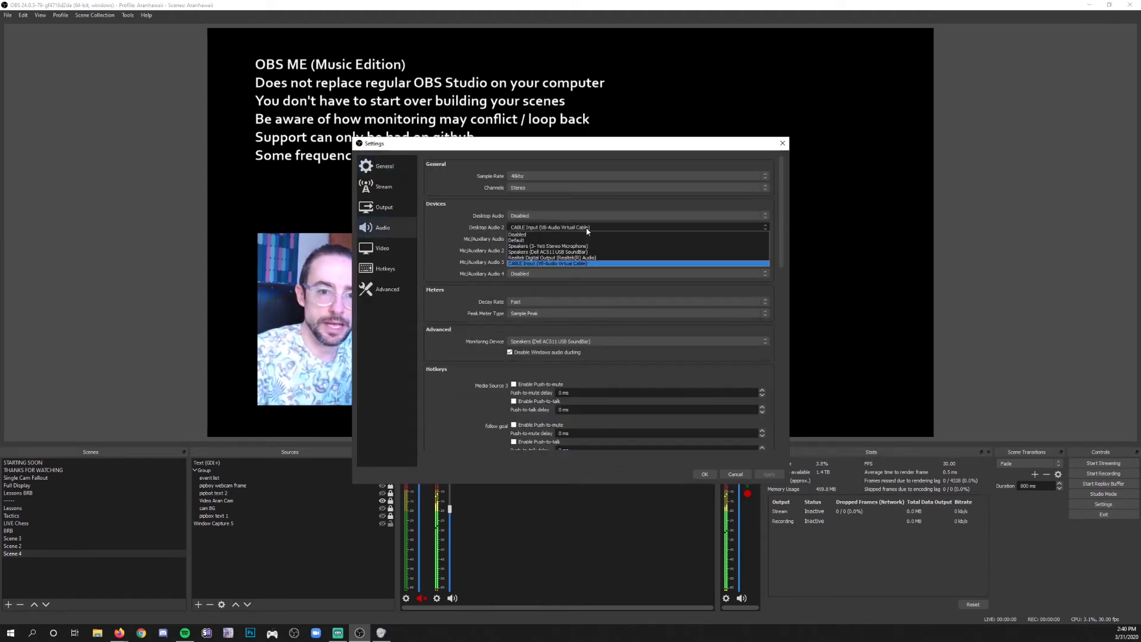
click(597, 226)
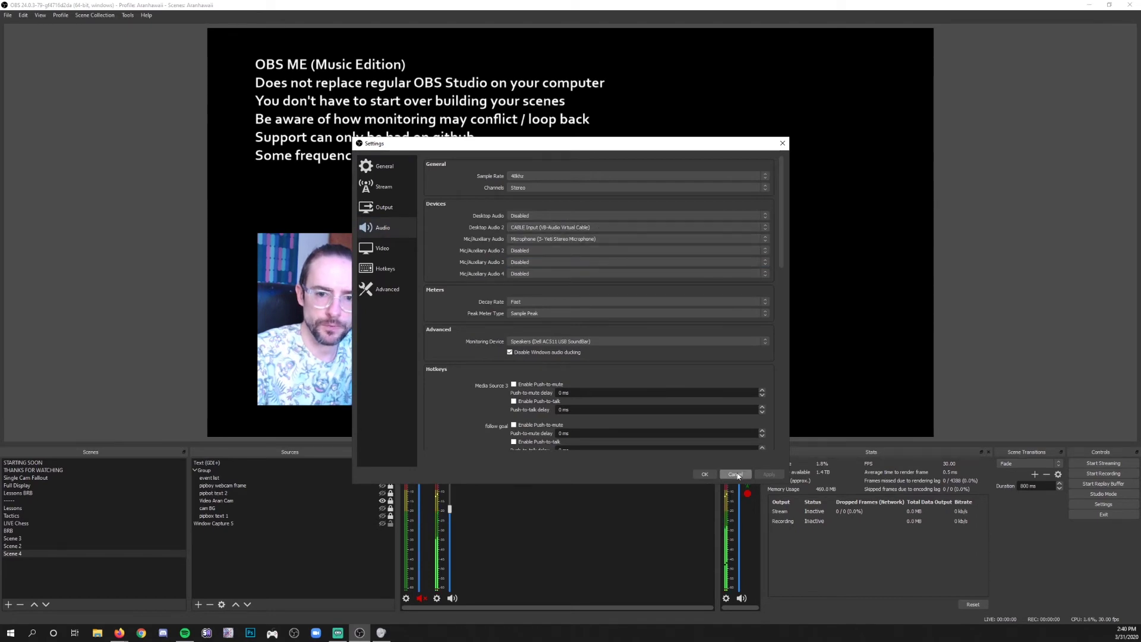
click(421, 598)
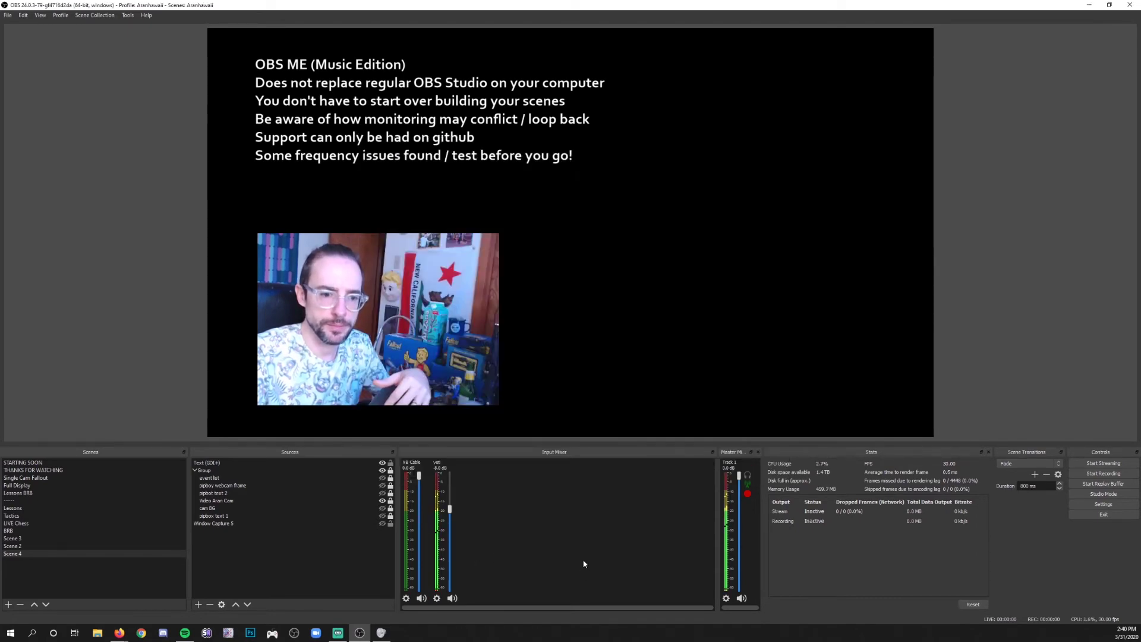
Play the current Spotify song briefly while returning to OBS ME, then pause it
click(185, 632)
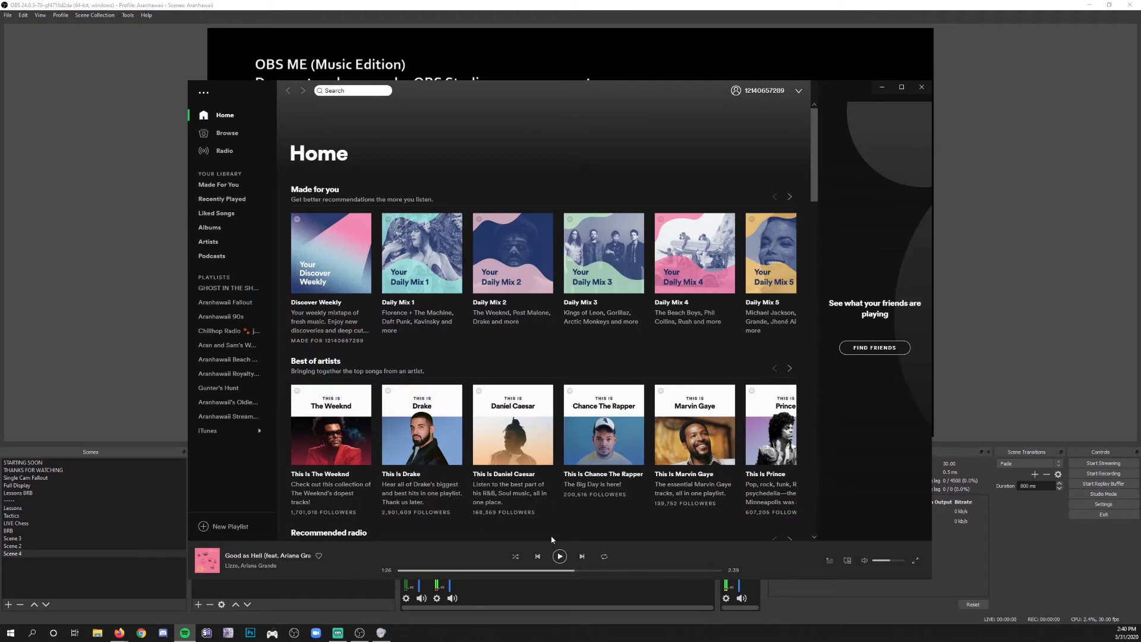
click(560, 556)
click(126, 309)
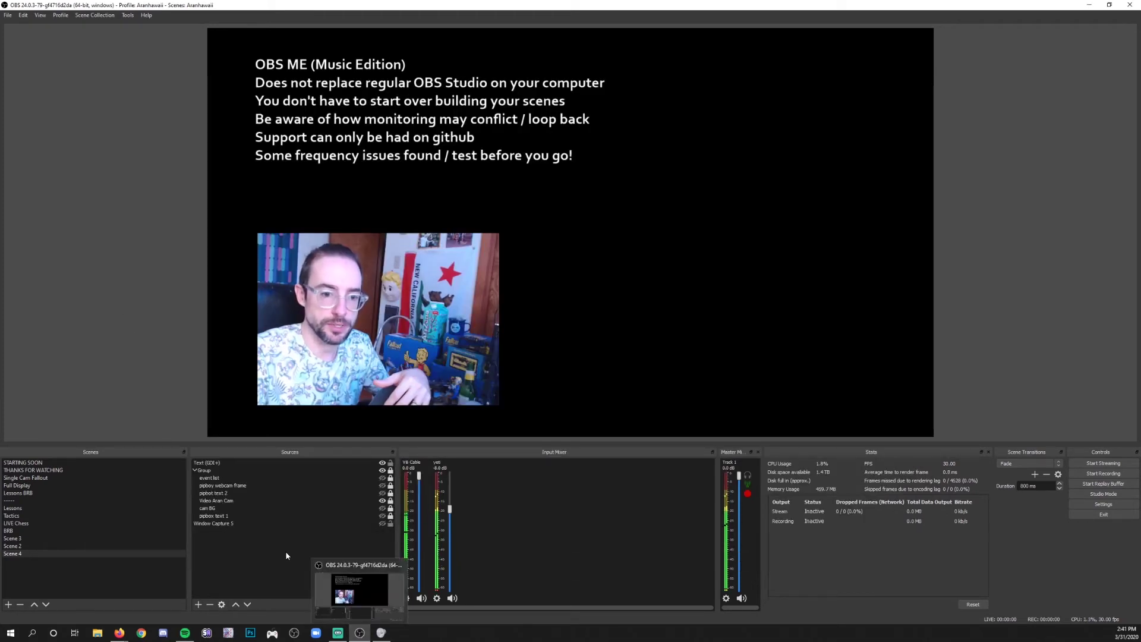
click(185, 632)
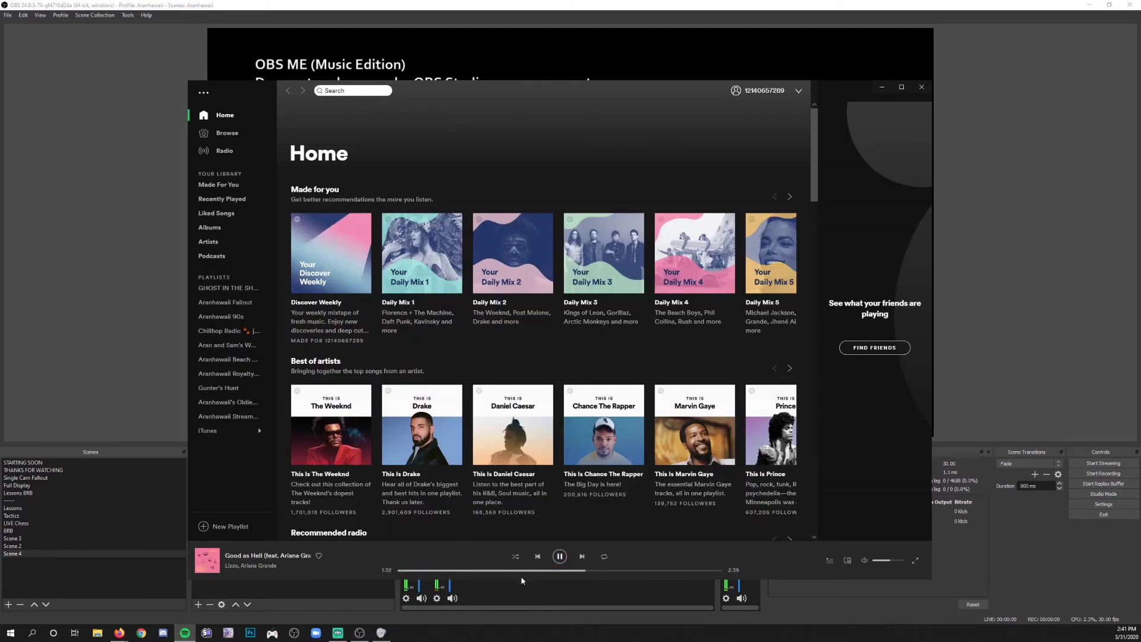
click(559, 556)
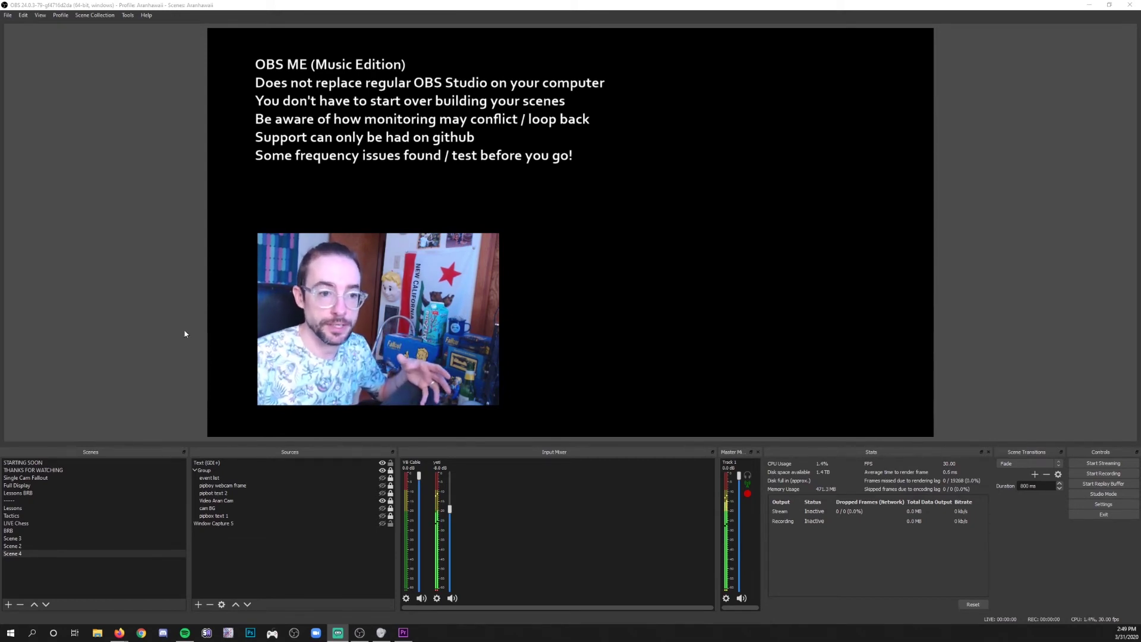
Keep Desktop Audio 2 as CABLE Input and monitoring on the Dell AC511 SoundBar, then save
click(1111, 505)
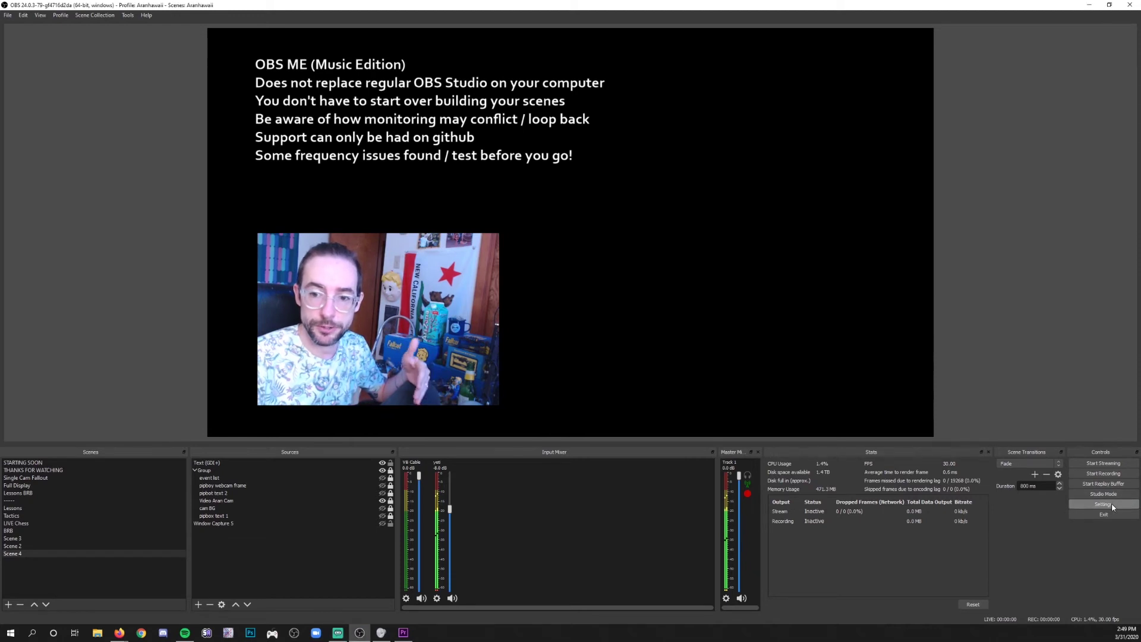
click(383, 228)
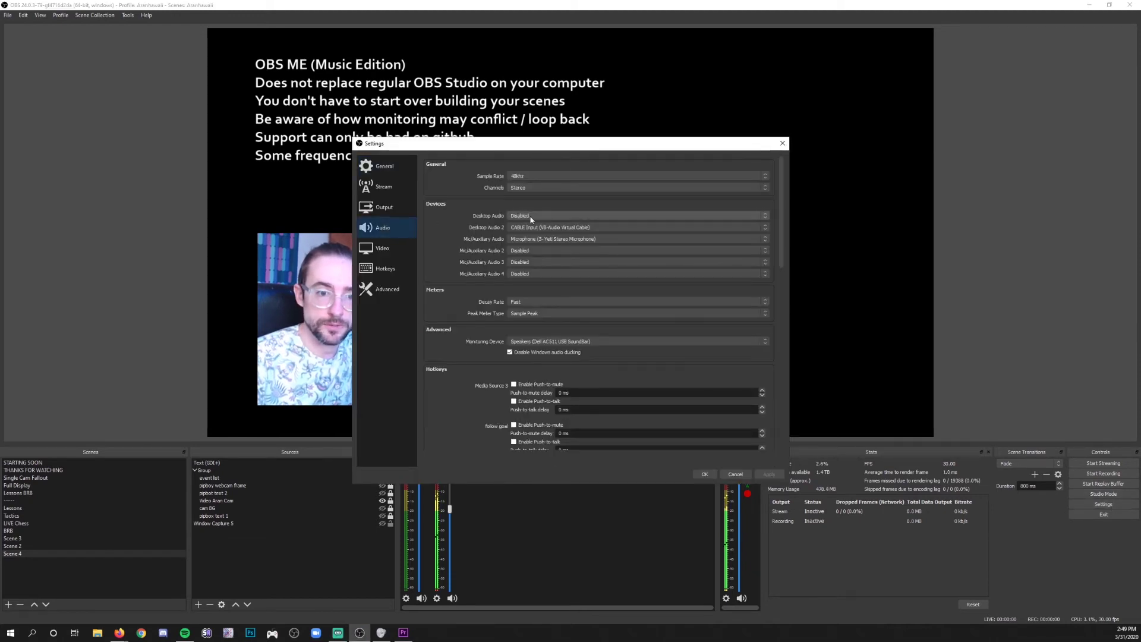
click(607, 229)
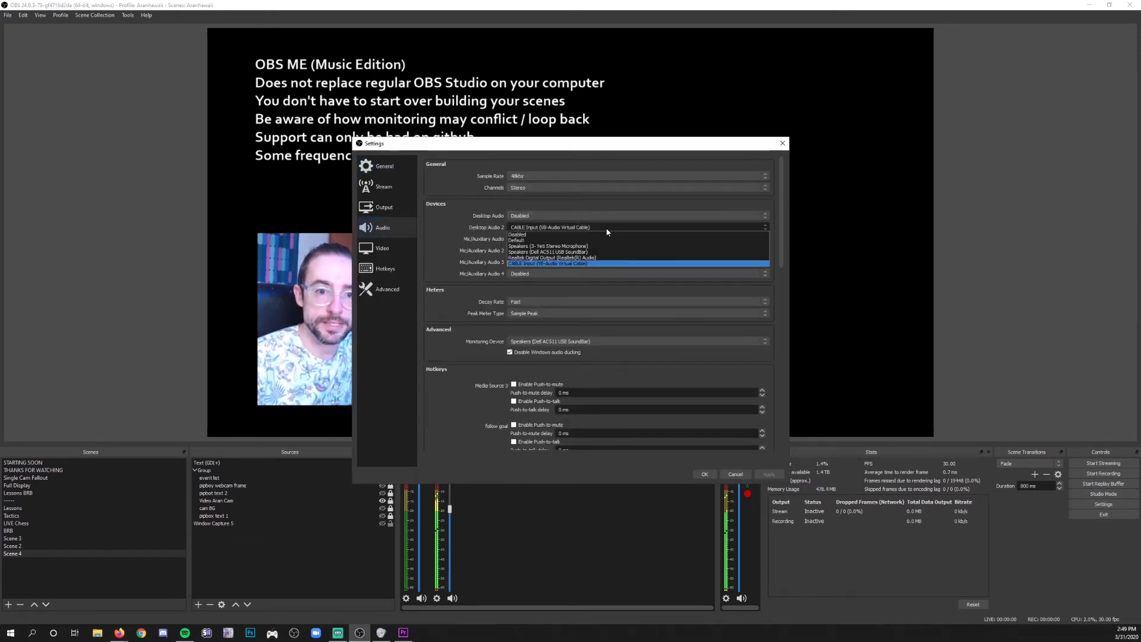
click(607, 230)
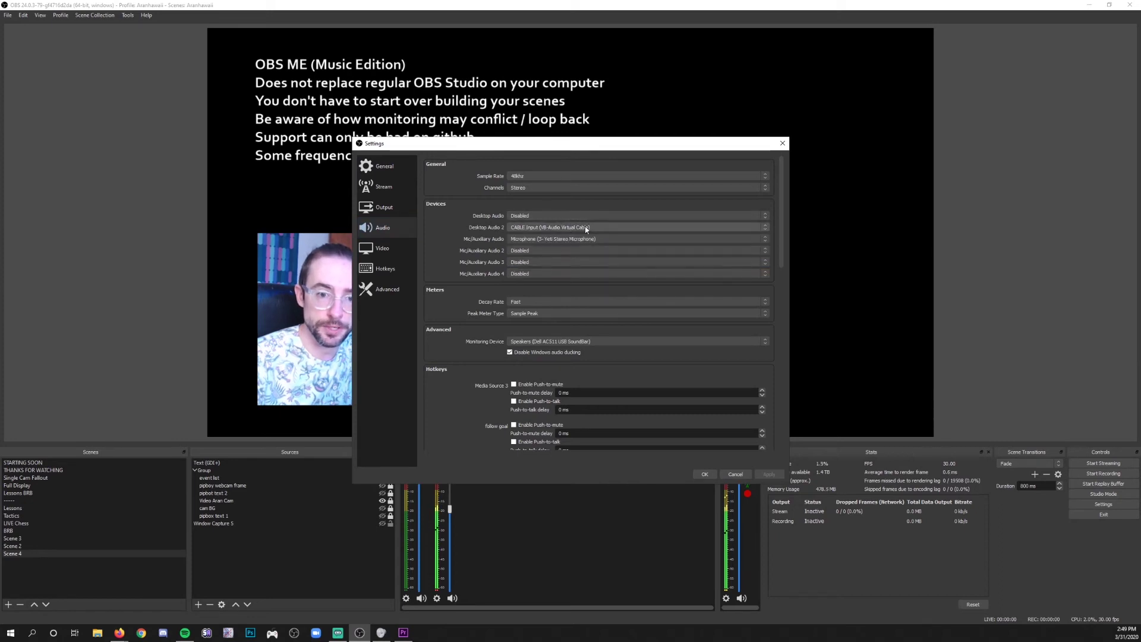
click(551, 341)
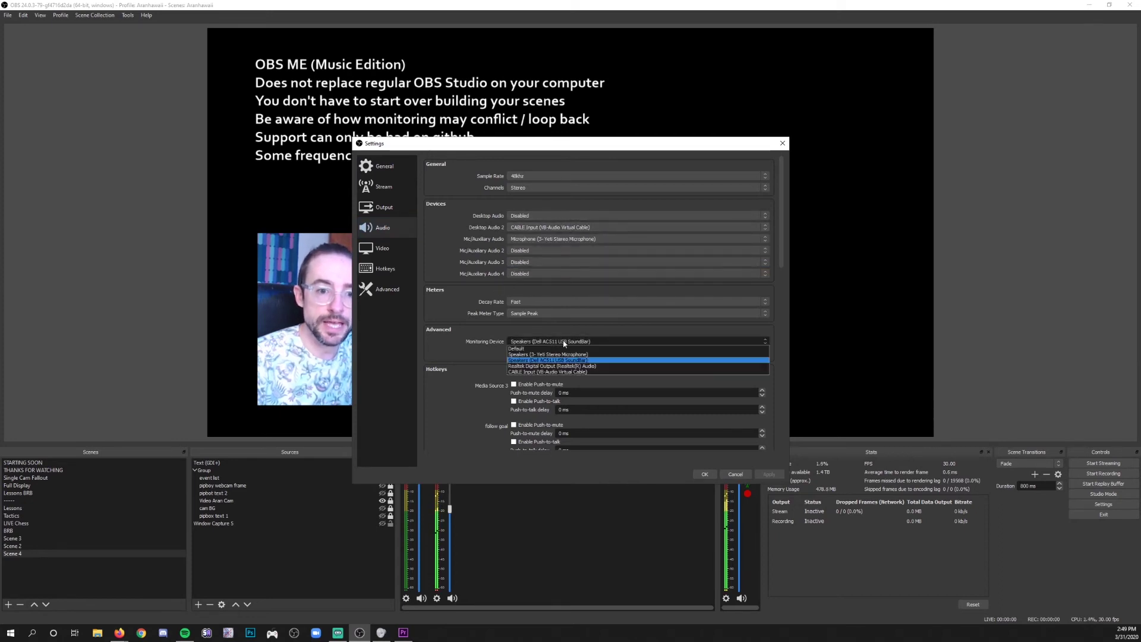
click(553, 341)
click(704, 473)
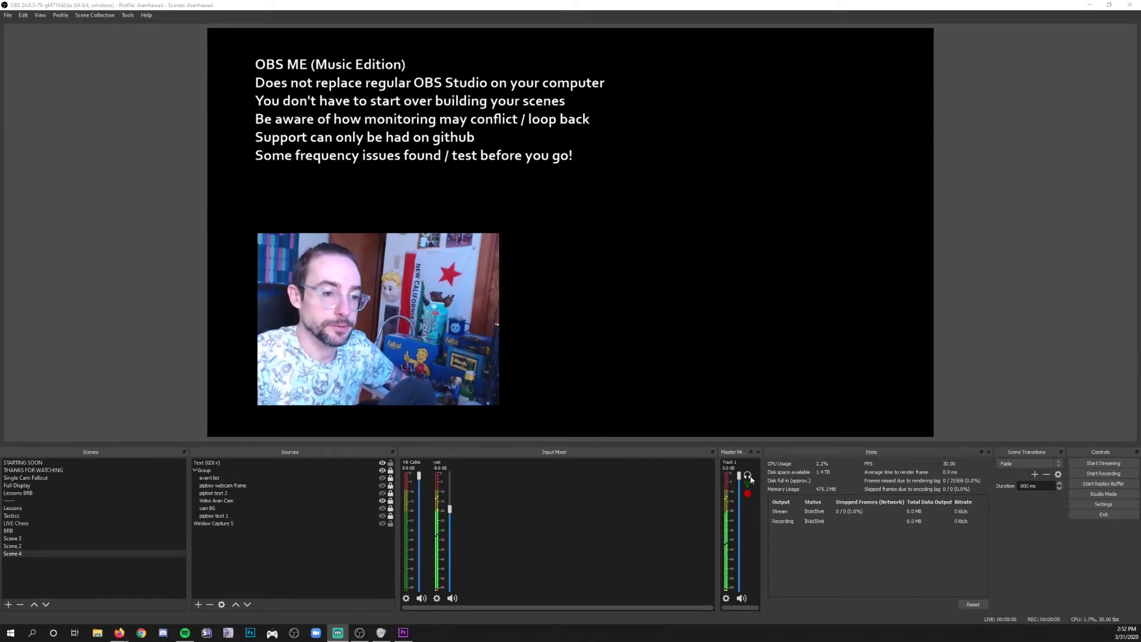
Bring the OBS ME window back into focus
click(883, 377)
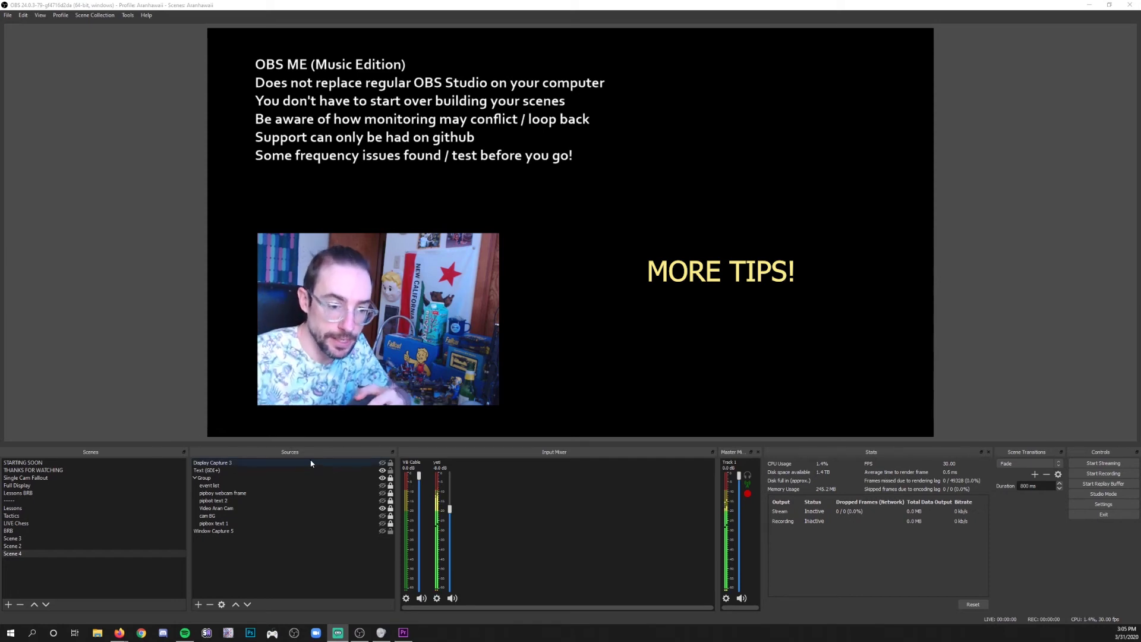
Make Display Capture 3 visible, showing the Behringer U-PHORIA UM2 page, then select and deselect it
click(382, 463)
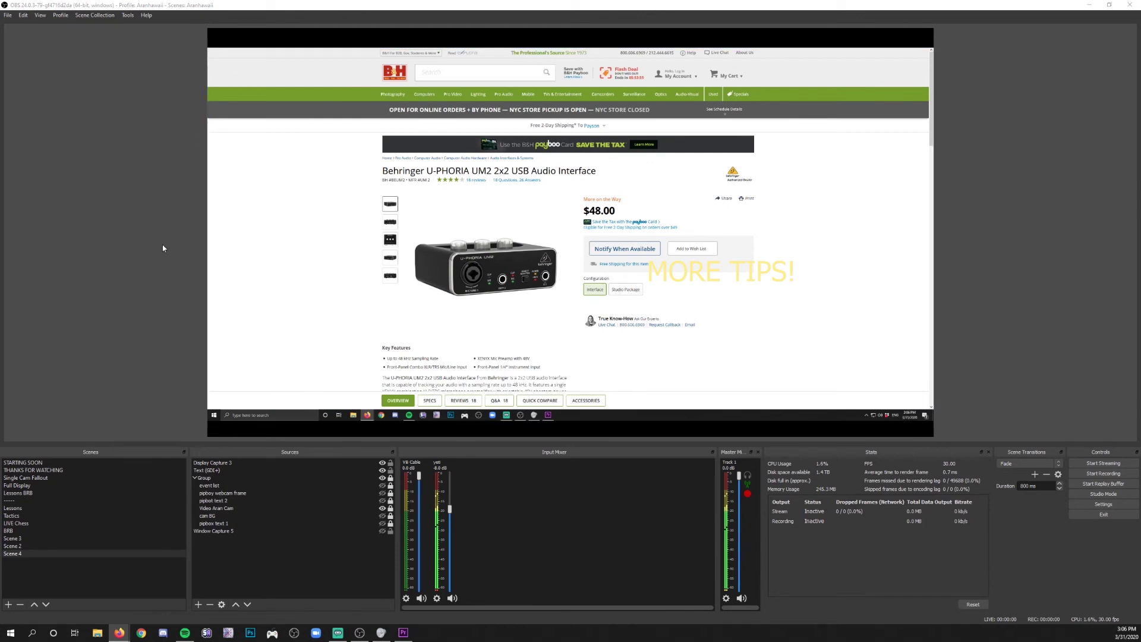
click(421, 393)
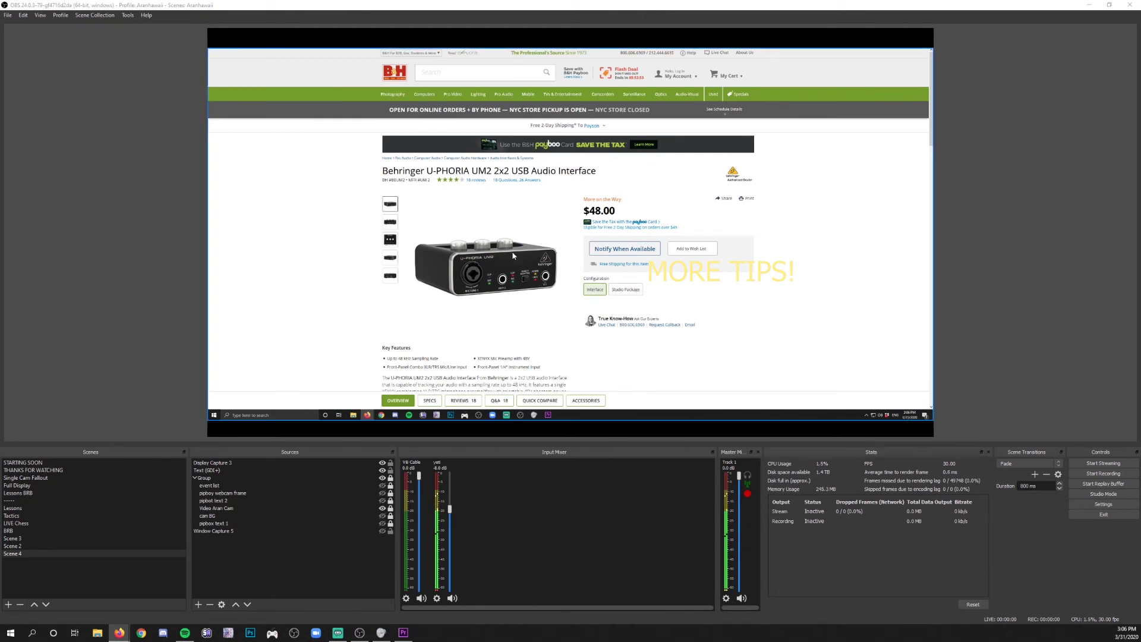
click(79, 254)
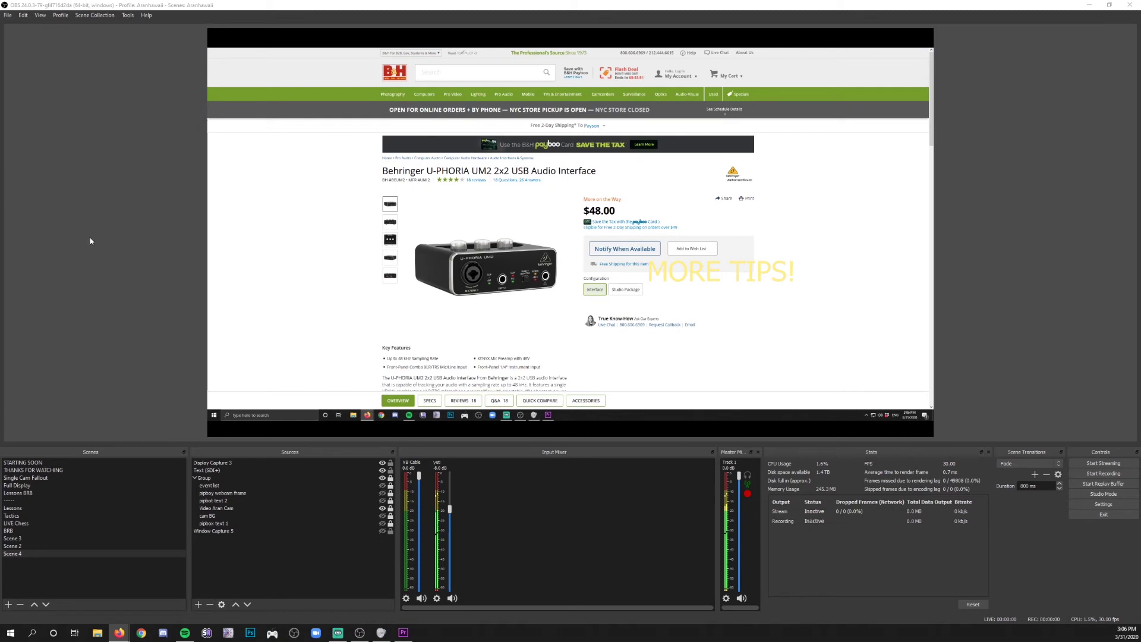